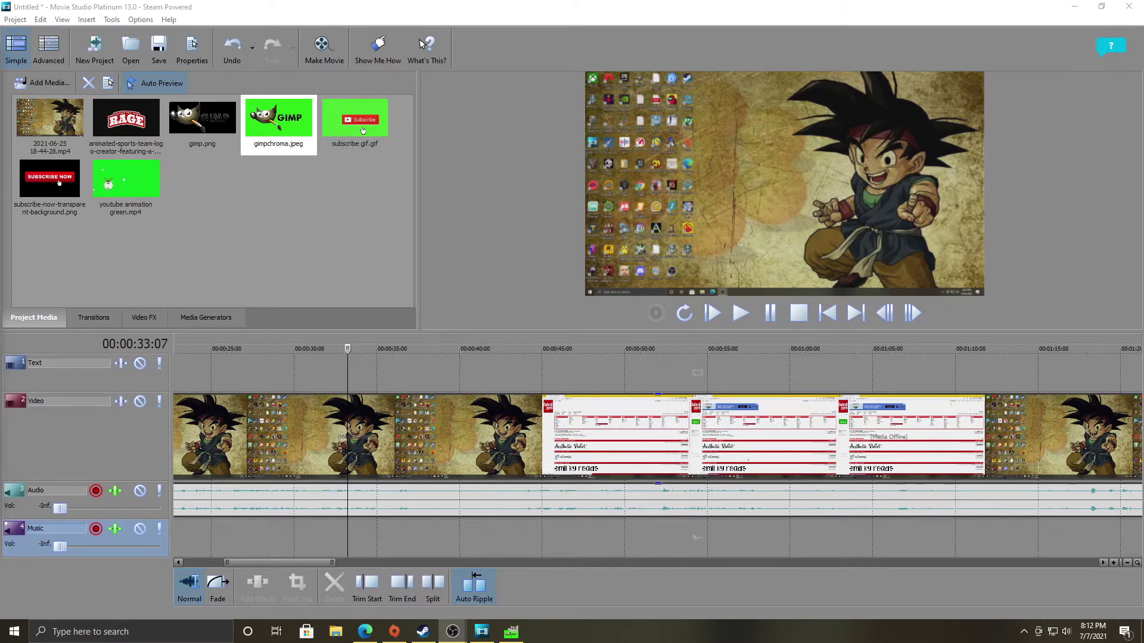
- Place gimpchroma.jpeg on the Text track and gimp.png ahead of it at about 26 seconds
{"action": "left_click", "coordinate": [202, 122]}
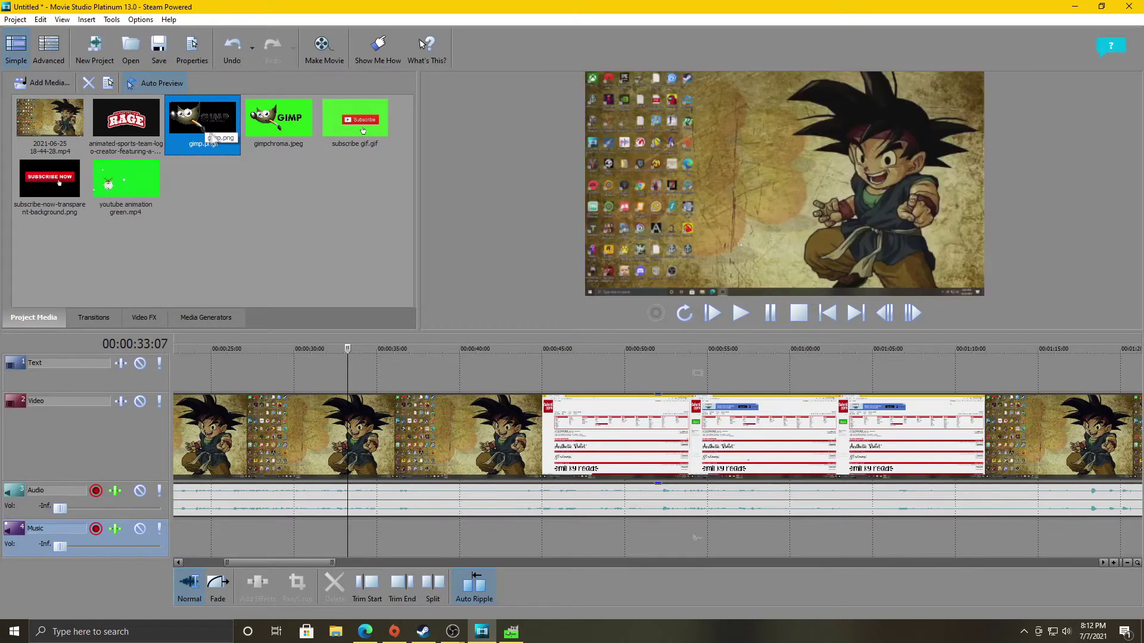
{"action": "left_click", "coordinate": [278, 205]}
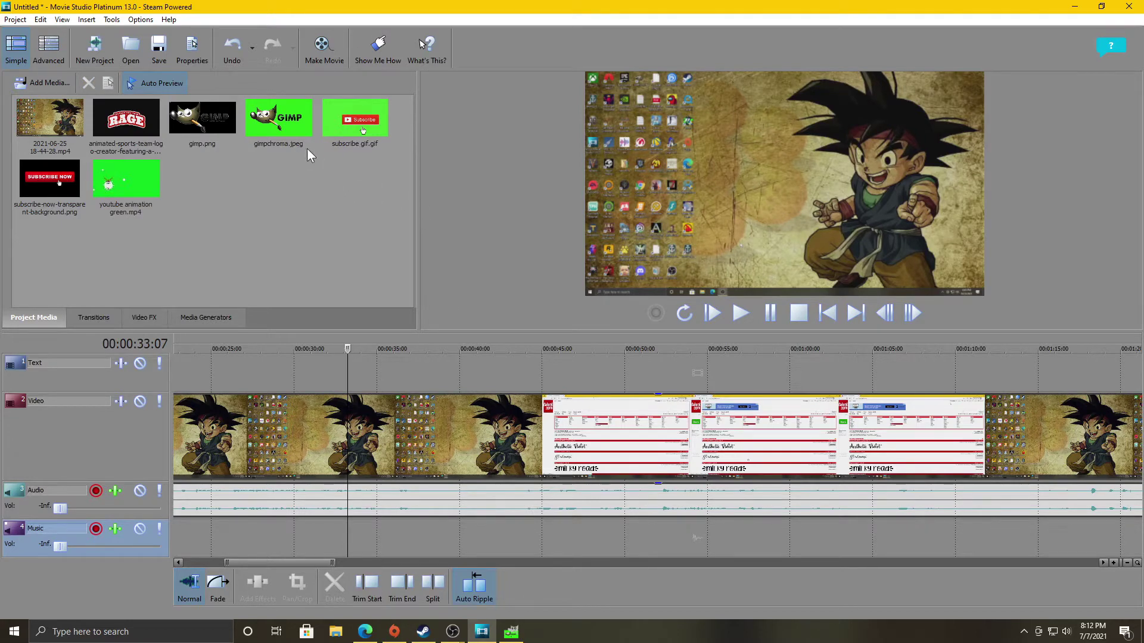
{"action": "left_click", "coordinate": [274, 125]}
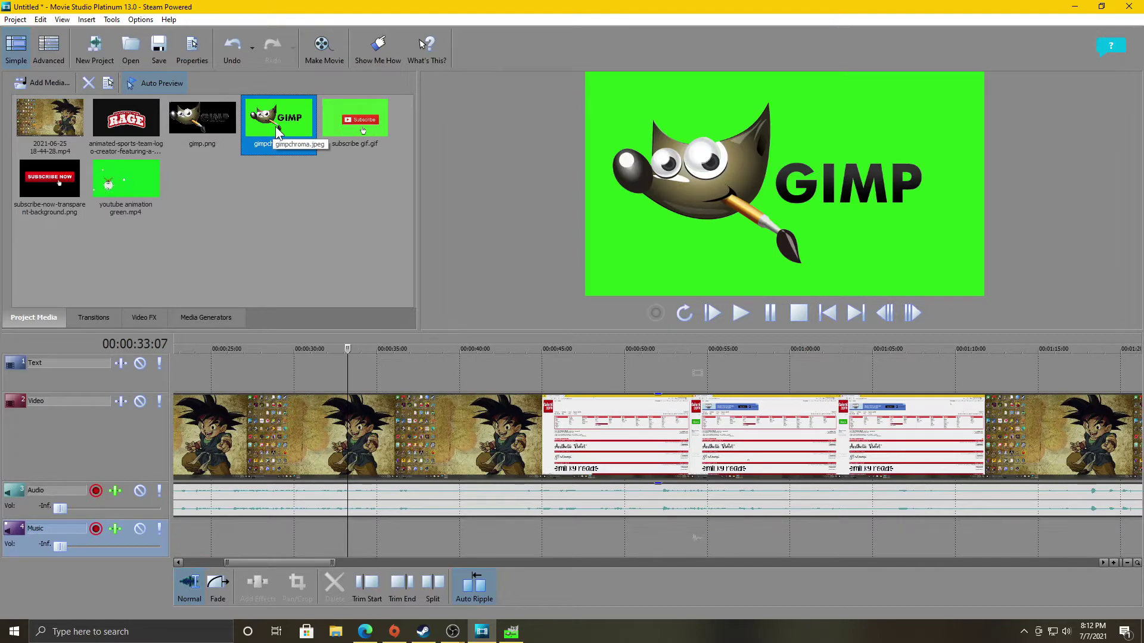
{"action": "left_click_drag", "start_coordinate": [277, 131], "coordinate": [328, 377]}
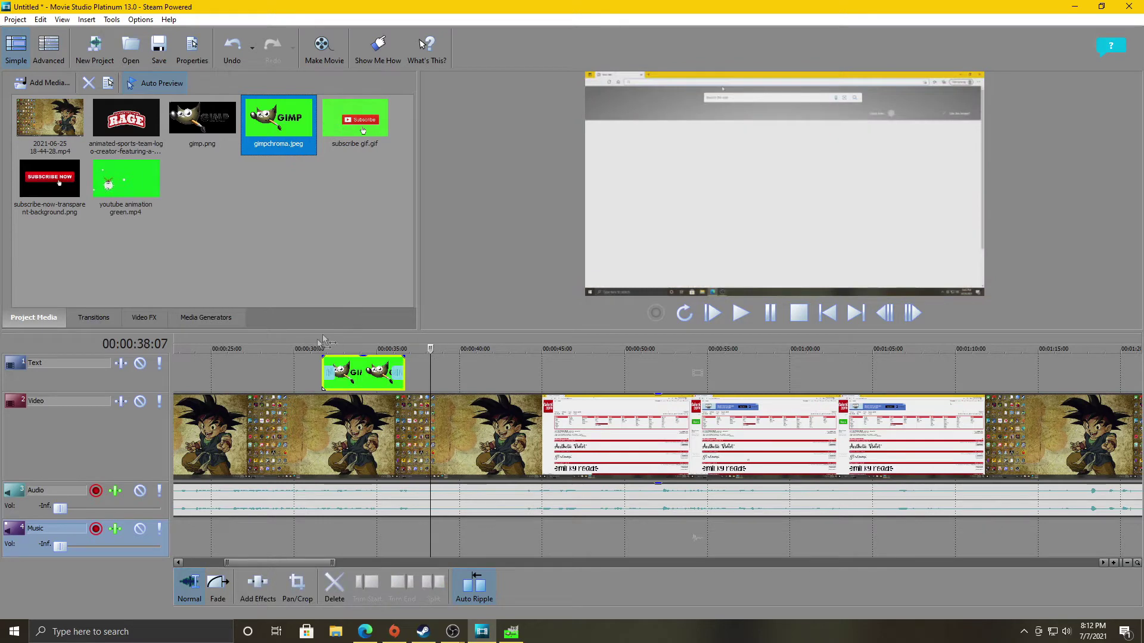
{"action": "left_click_drag", "start_coordinate": [186, 143], "coordinate": [237, 372]}
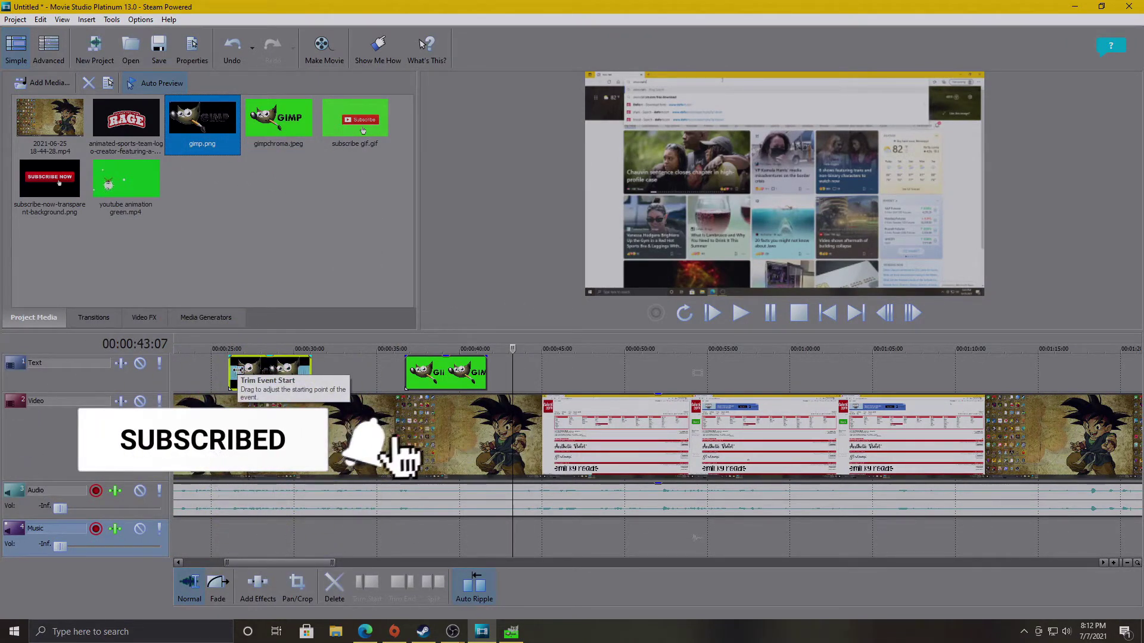
- Preview the gimp.png clip and the green-background gimpchroma.jpeg clip on the timeline
{"action": "left_click", "coordinate": [231, 357]}
{"action": "left_click", "coordinate": [230, 358]}
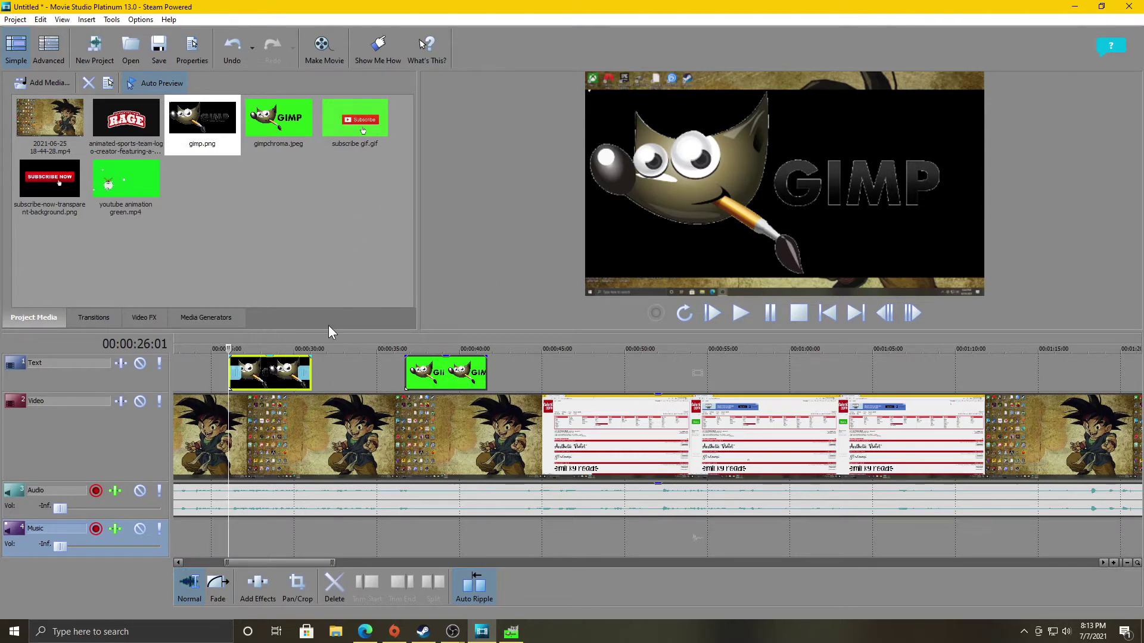
{"action": "left_click", "coordinate": [438, 374]}
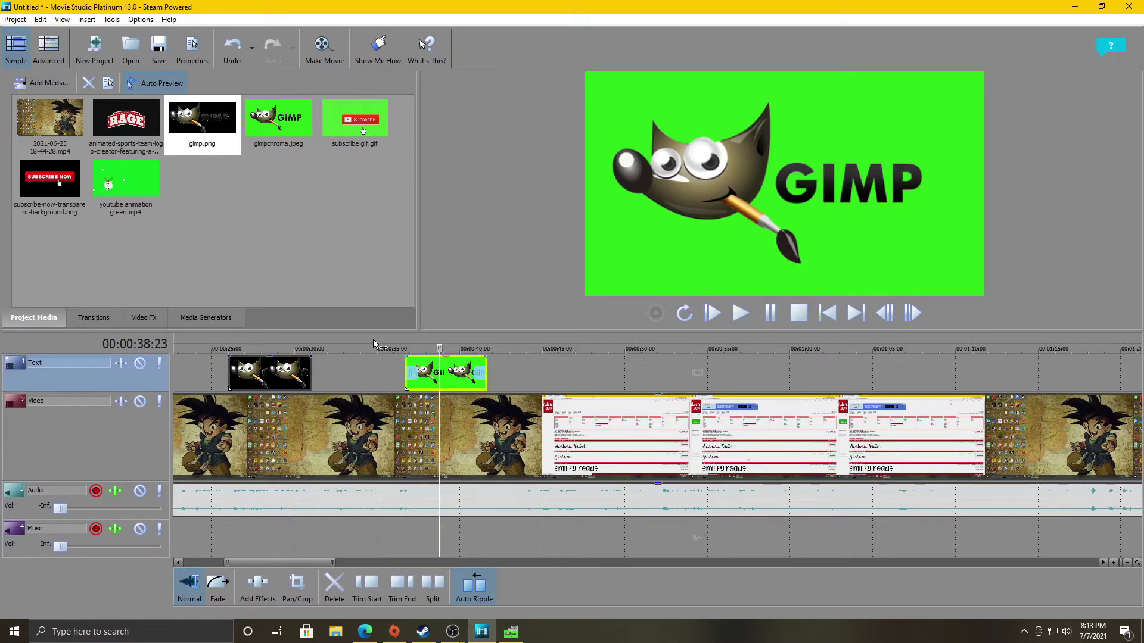
- Add subscribe gif.gif to the Text track after the two GIMP clips and play it from its start
{"action": "left_click_drag", "start_coordinate": [355, 128], "coordinate": [530, 381]}
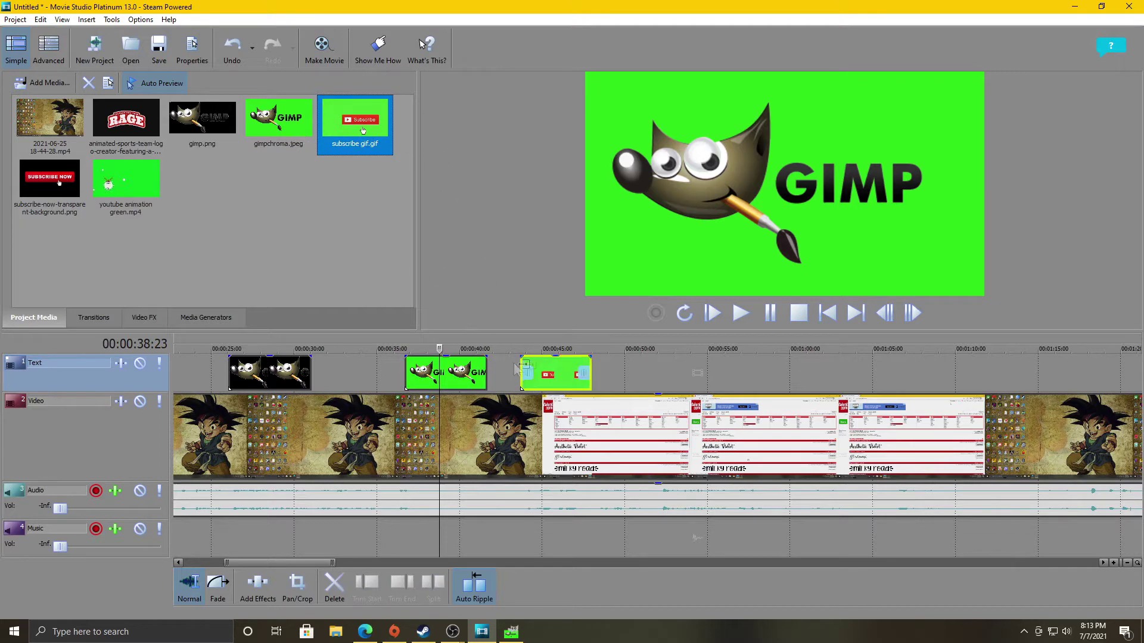
{"action": "left_click", "coordinate": [522, 349]}
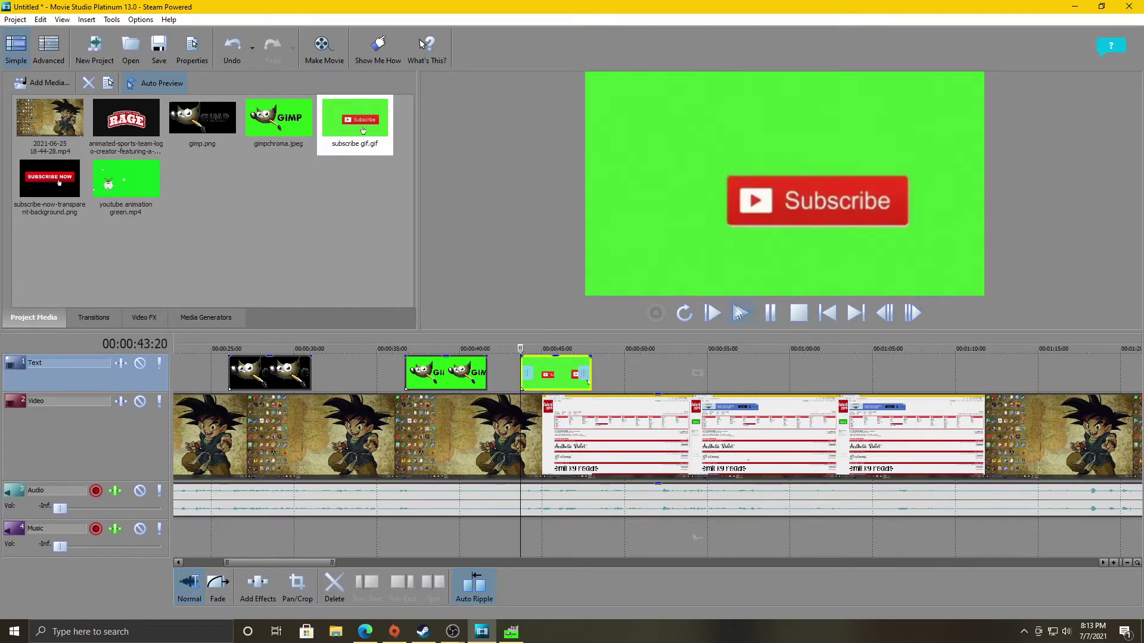
{"action": "left_click", "coordinate": [739, 314]}
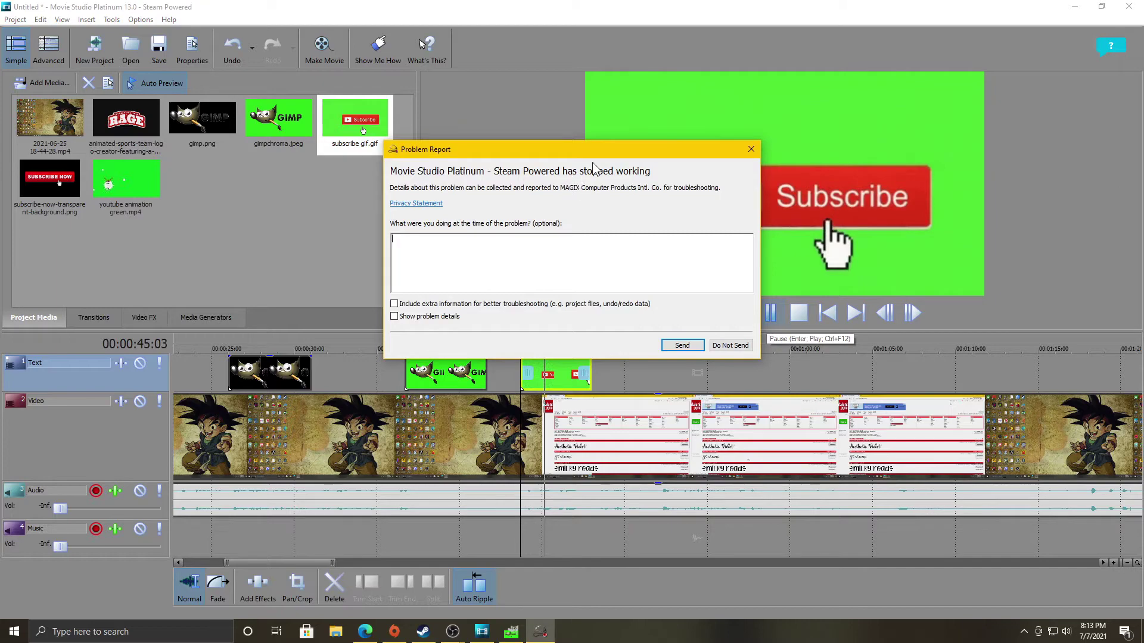
- Dismiss the problem report and minimize the GIMP window
{"action": "left_click", "coordinate": [750, 150]}
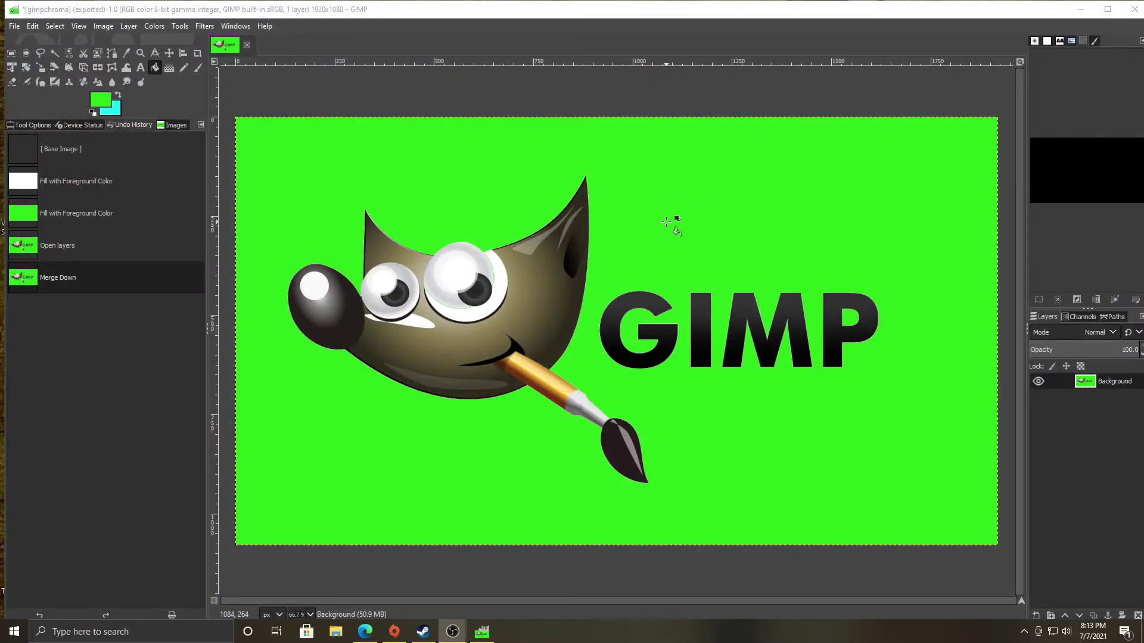
{"action": "left_click", "coordinate": [1080, 10]}
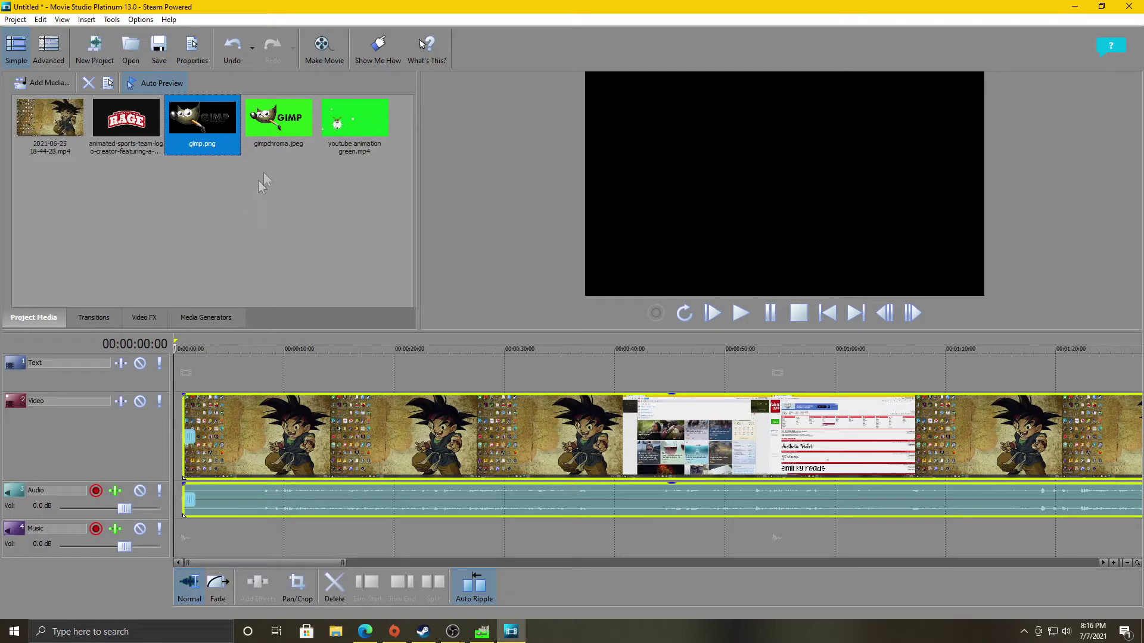
- Place gimp.png on the Text track at about 11 seconds and play the timeline from just before it
{"action": "left_click_drag", "start_coordinate": [198, 117], "coordinate": [322, 372]}
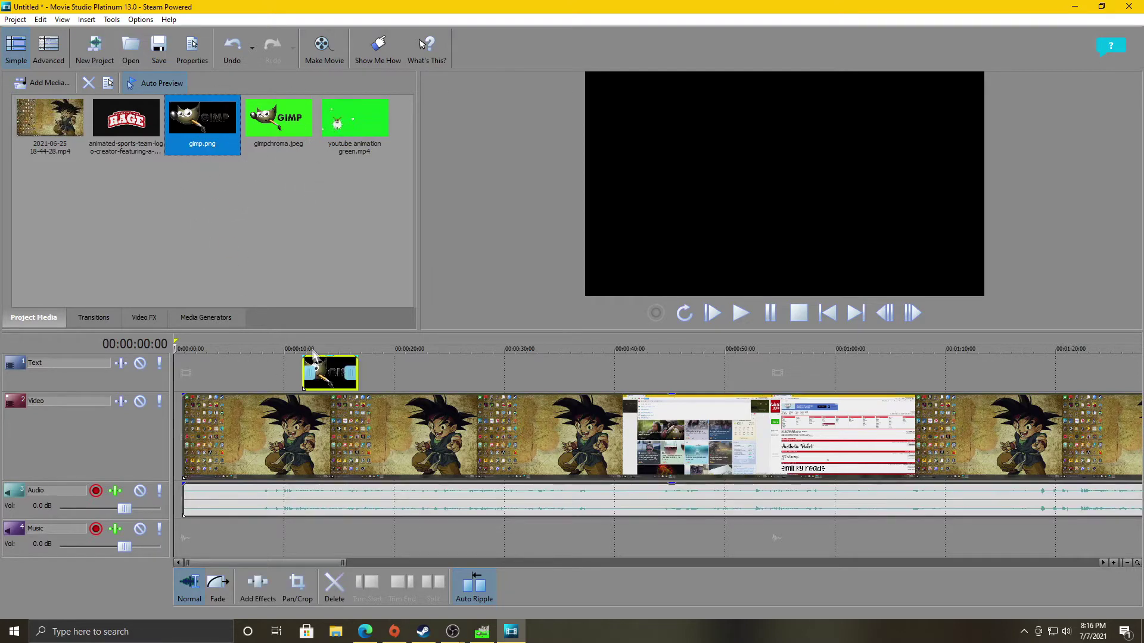
{"action": "left_click", "coordinate": [299, 349]}
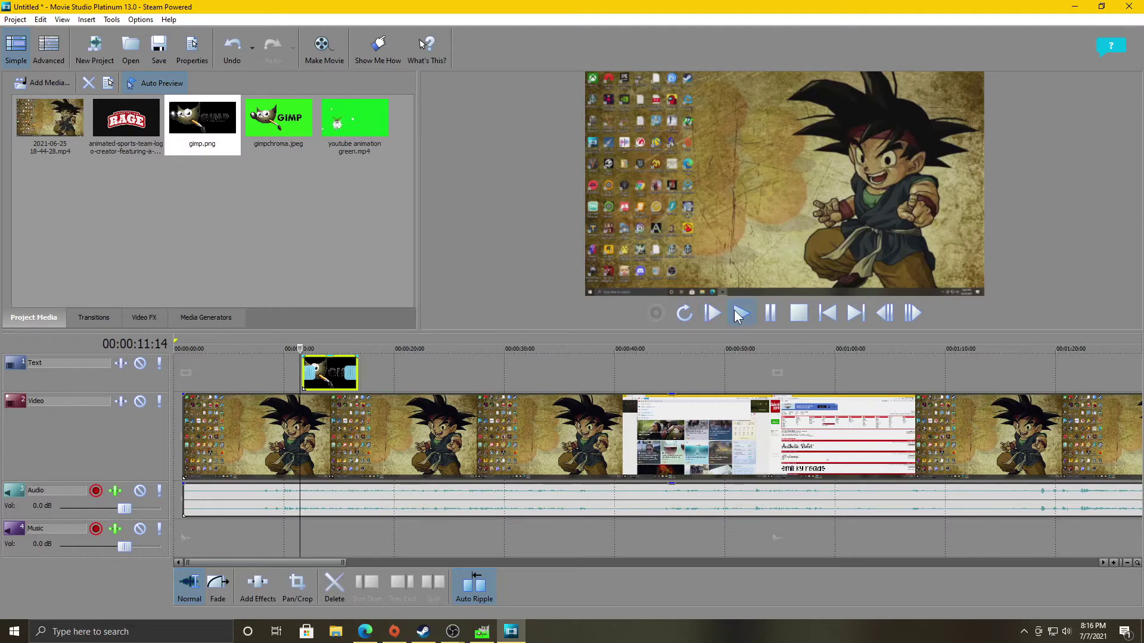
{"action": "left_click", "coordinate": [739, 314]}
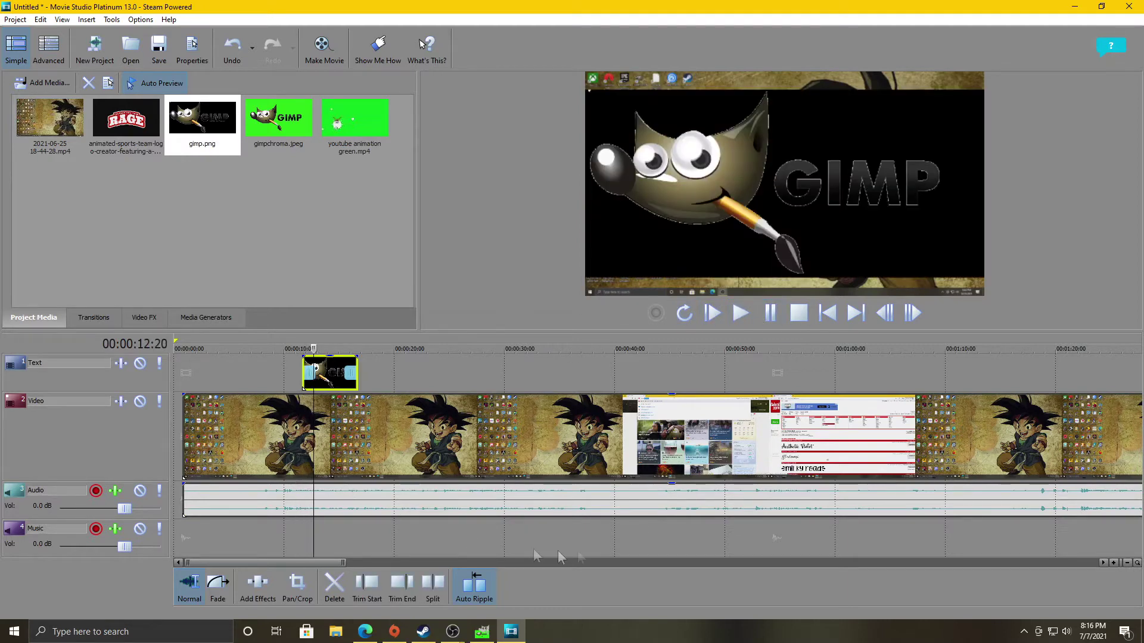
- Lower the volume of both the Audio and Music tracks to -Inf
{"action": "left_click_drag", "start_coordinate": [123, 513], "coordinate": [7, 516]}
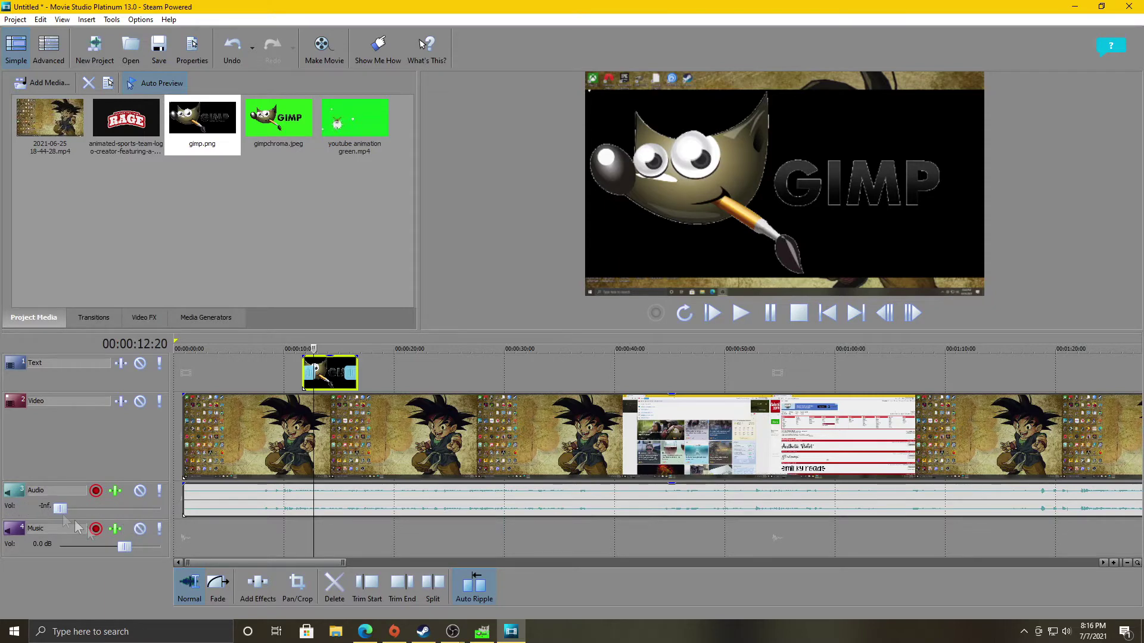
{"action": "left_click_drag", "start_coordinate": [123, 547], "coordinate": [34, 549]}
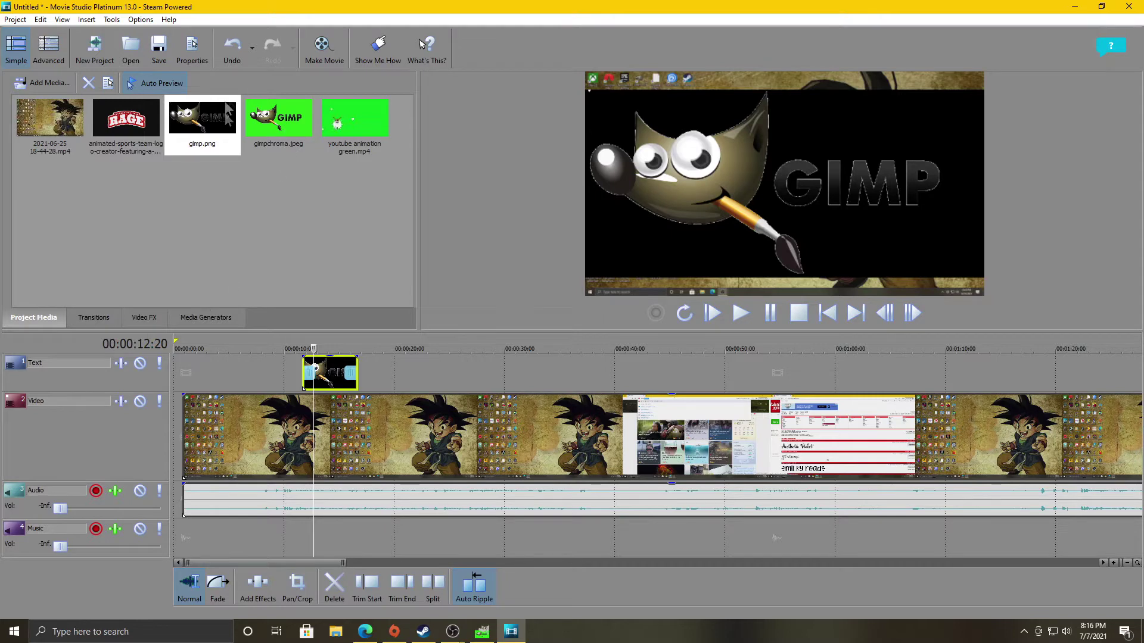
- Add gimpchroma.jpeg and youtube animation green.mp4 to the Text track after gimp.png, moving the animation's audio to the Music track
{"action": "left_click_drag", "start_coordinate": [280, 118], "coordinate": [385, 374]}
{"action": "left_click_drag", "start_coordinate": [360, 119], "coordinate": [480, 369]}
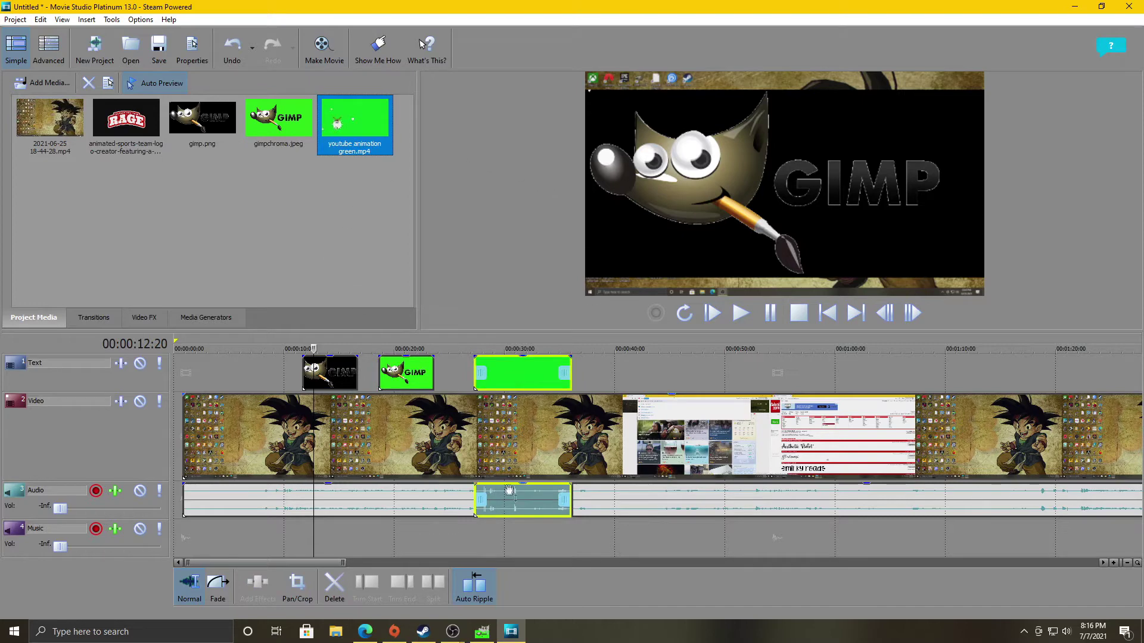
{"action": "left_click_drag", "start_coordinate": [514, 504], "coordinate": [517, 536]}
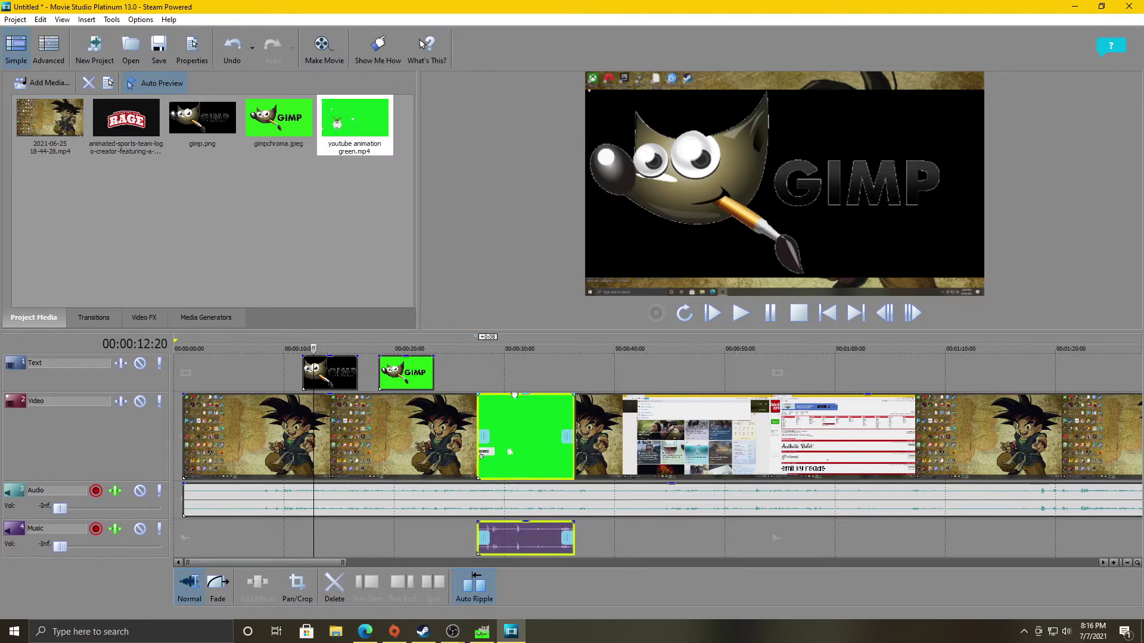
{"action": "left_click", "coordinate": [534, 381]}
{"action": "left_click_drag", "start_coordinate": [535, 418], "coordinate": [535, 376]}
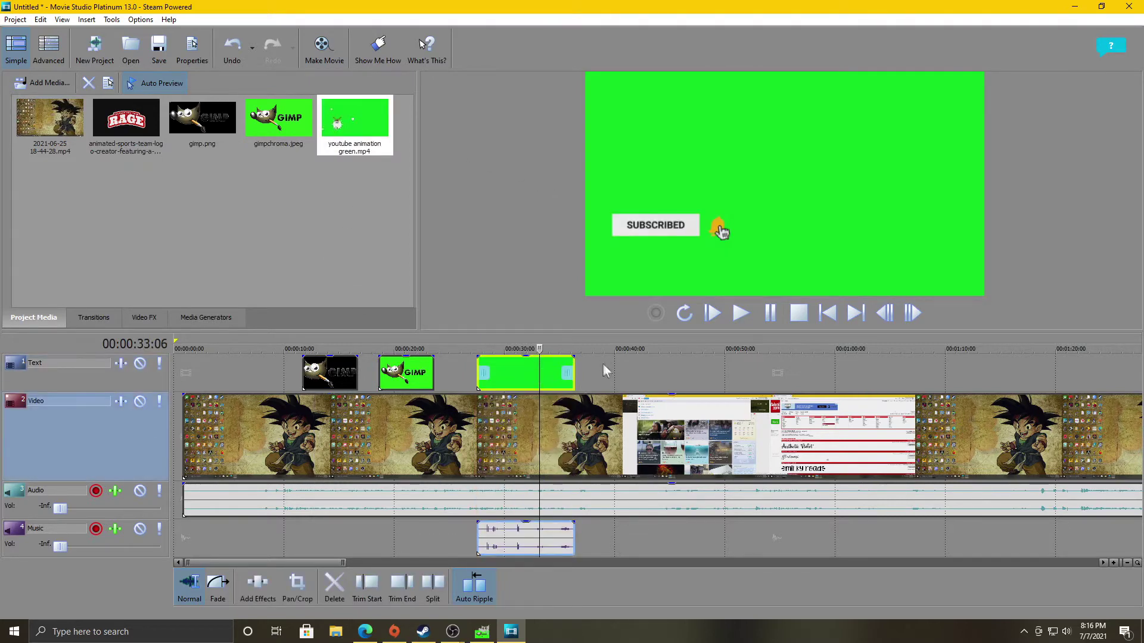
- Place the RAGE logo clip on the Text track after the green animation, and import the transparent Subscribe Button Notification Bell clip after it
{"action": "left_click", "coordinate": [606, 370]}
{"action": "left_click_drag", "start_coordinate": [123, 132], "coordinate": [625, 367]}
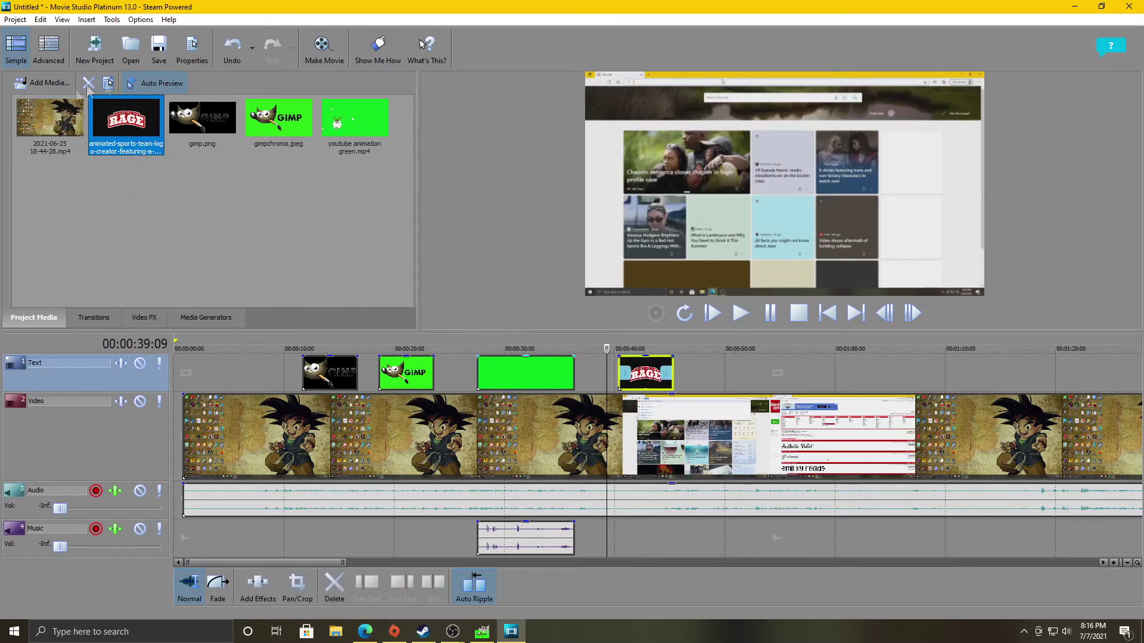
{"action": "left_click", "coordinate": [46, 83]}
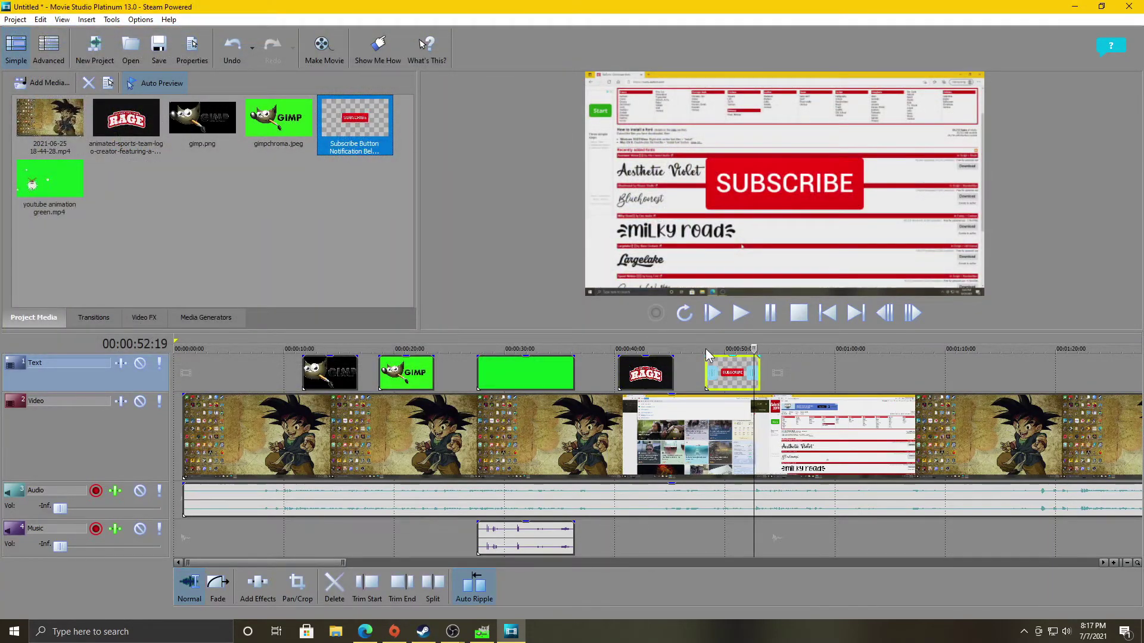
- Play back the transparent subscribe button clip and the RAGE logo clip to check their backgrounds
{"action": "left_click", "coordinate": [708, 350]}
{"action": "left_click", "coordinate": [740, 313]}
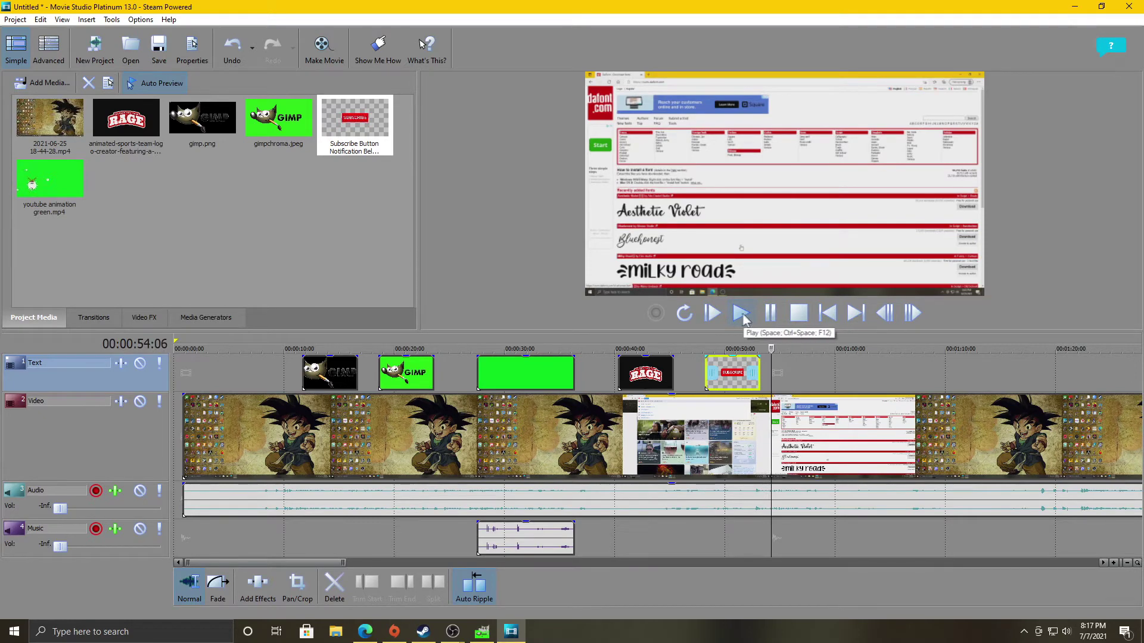
{"action": "left_click", "coordinate": [617, 344]}
{"action": "left_click", "coordinate": [741, 313]}
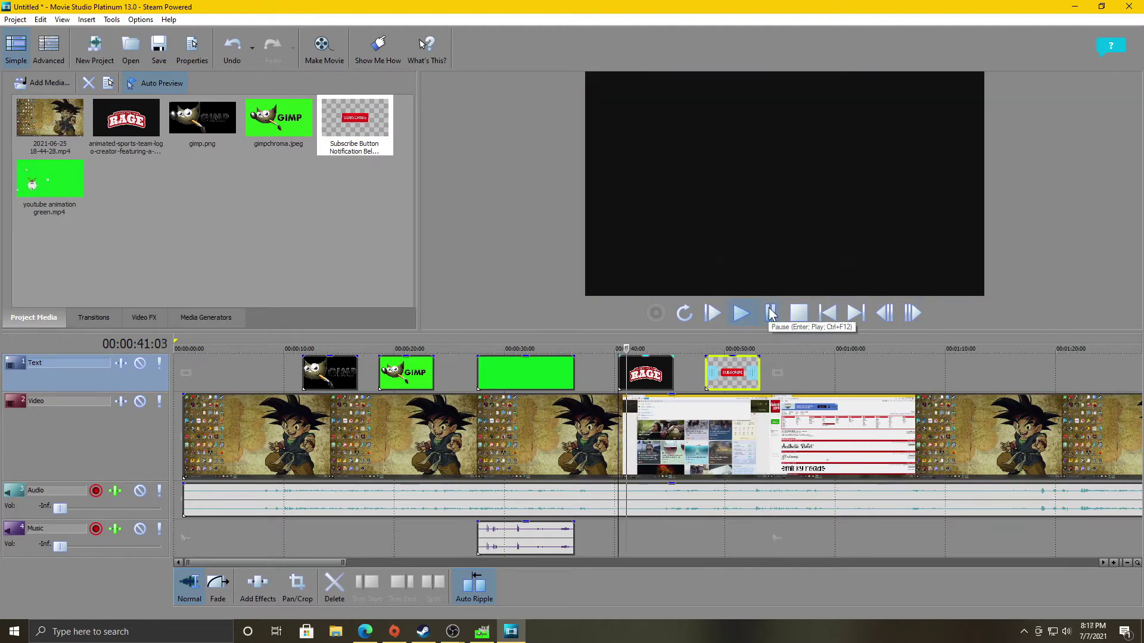
{"action": "left_click", "coordinate": [771, 314]}
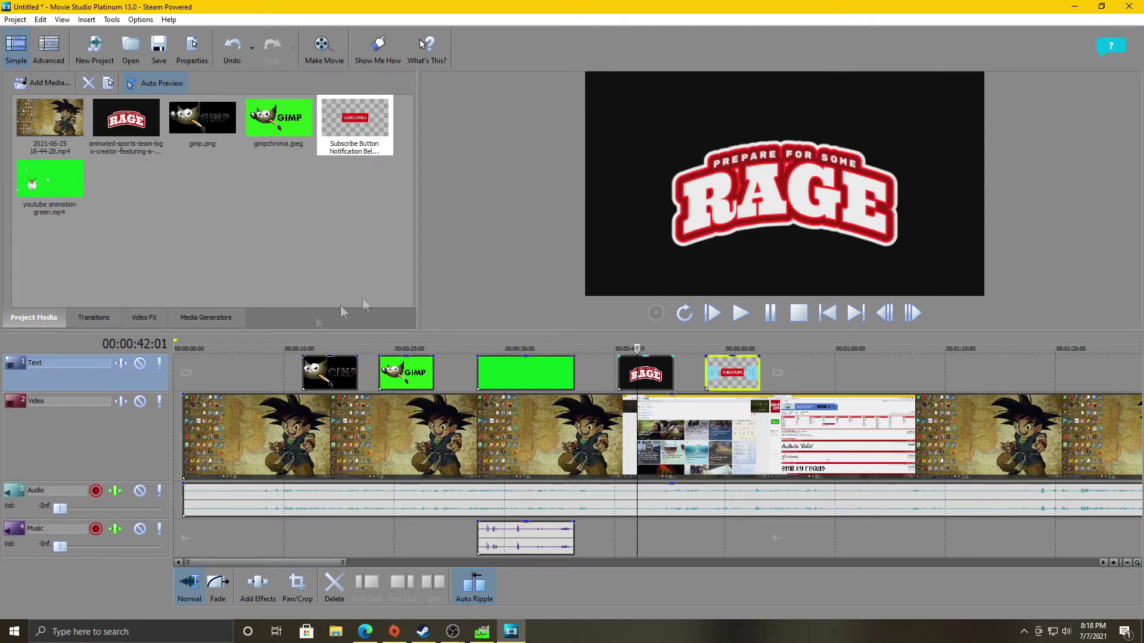
- Compare the gimp.png and gimpchroma.jpeg clips in the preview, ending on the green-background clip
{"action": "left_click", "coordinate": [381, 349]}
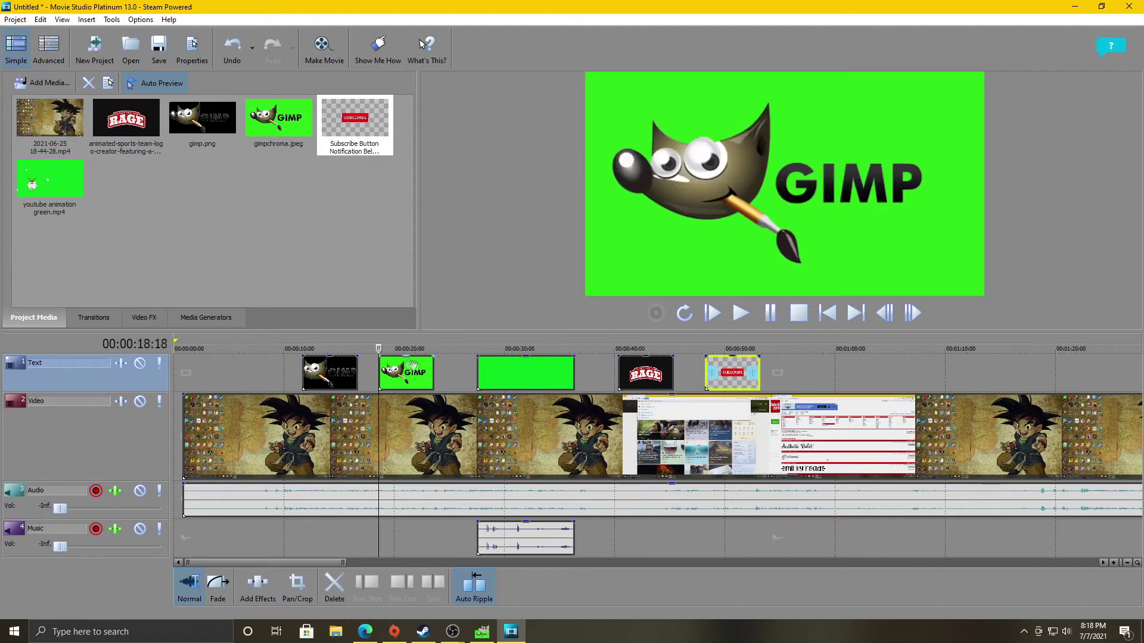
{"action": "left_click", "coordinate": [303, 350]}
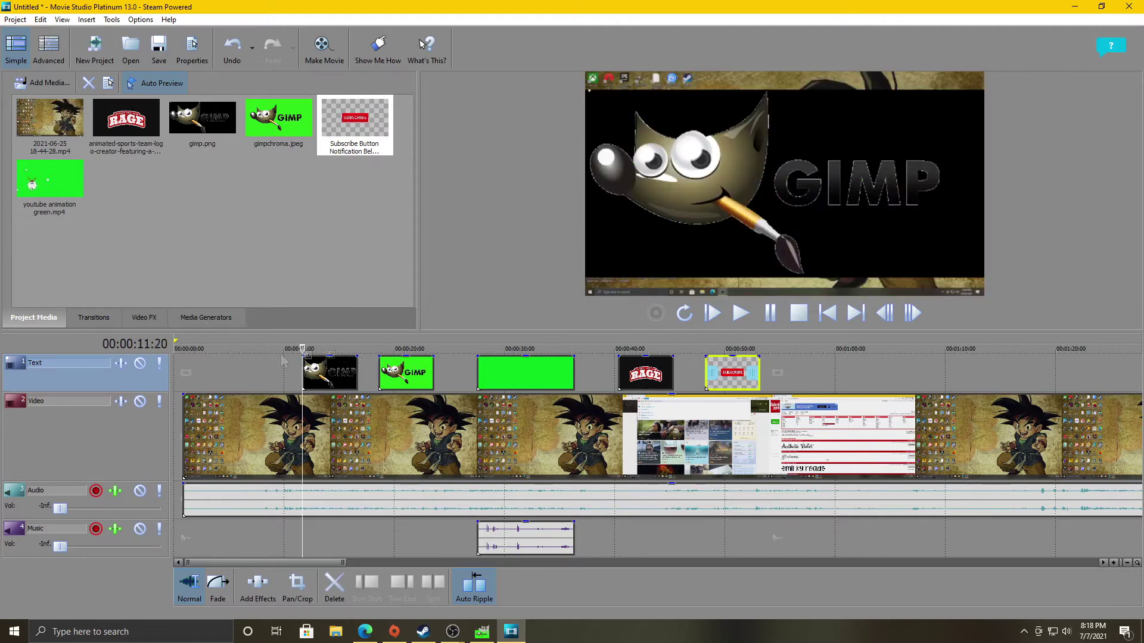
{"action": "left_click", "coordinate": [378, 350]}
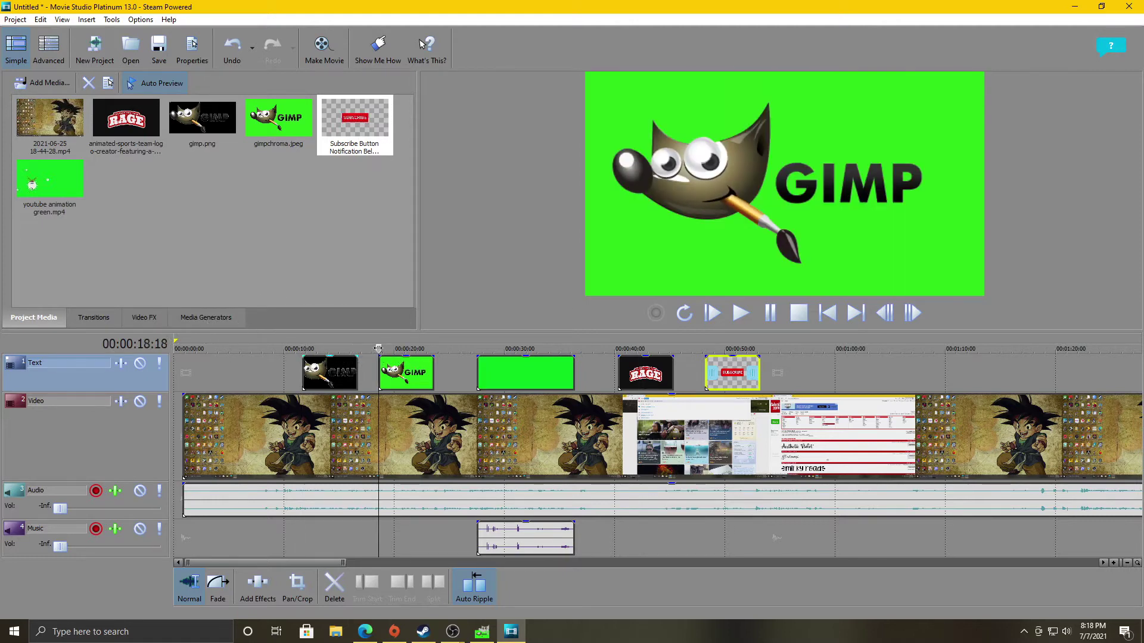
- Apply the Chroma Keyer effect to the gimpchroma.jpeg clip with a green key color of 118, 0.97, 0.95
{"action": "left_click", "coordinate": [151, 317]}
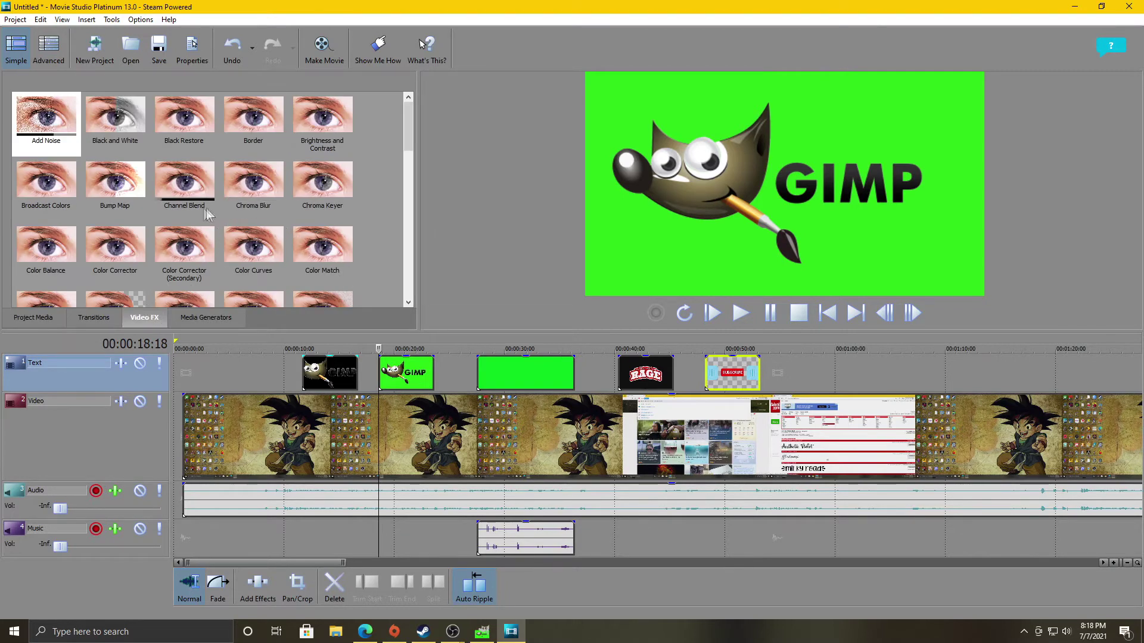
{"action": "scroll", "coordinate": [277, 200], "scroll_direction": "down", "scroll_amount": 1}
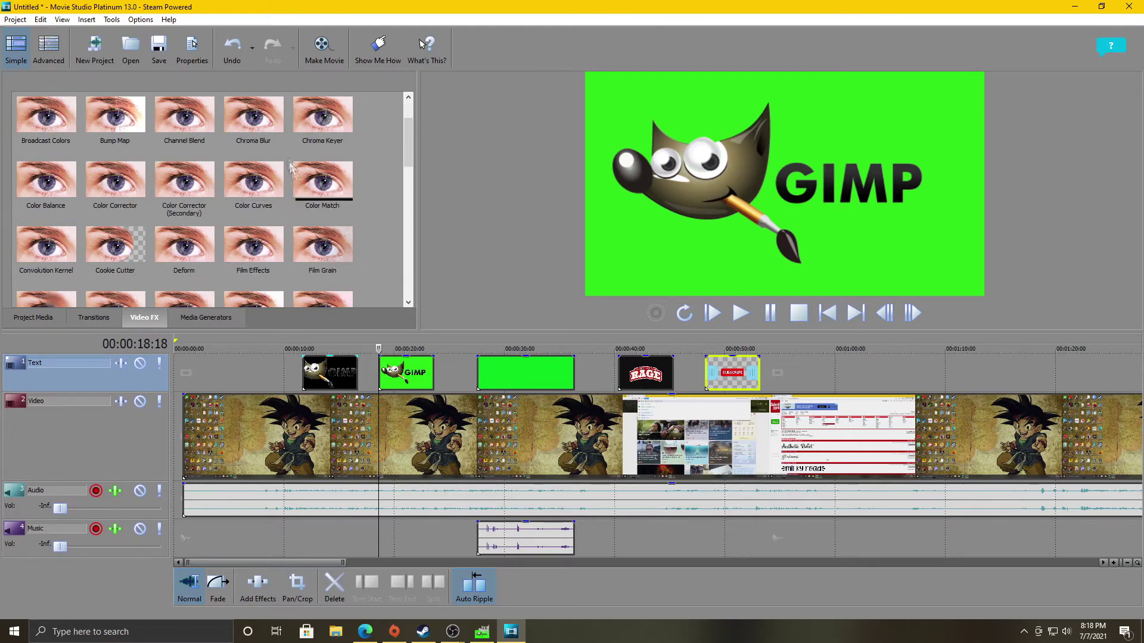
{"action": "left_click_drag", "start_coordinate": [316, 109], "coordinate": [402, 381]}
{"action": "left_click", "coordinate": [449, 395]}
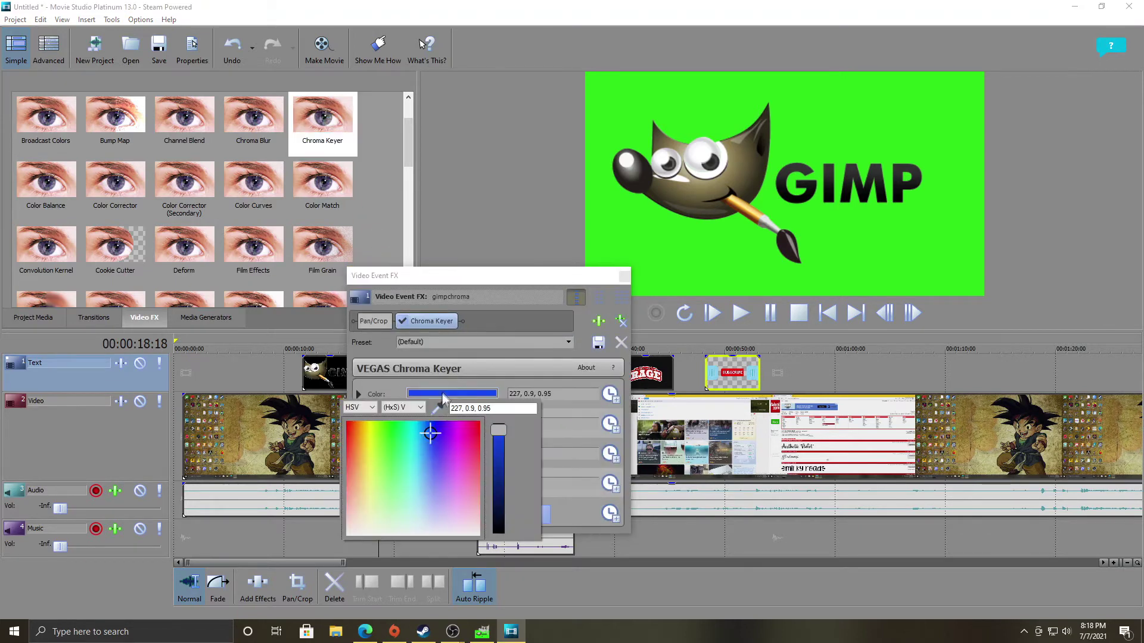
{"action": "left_click", "coordinate": [390, 427]}
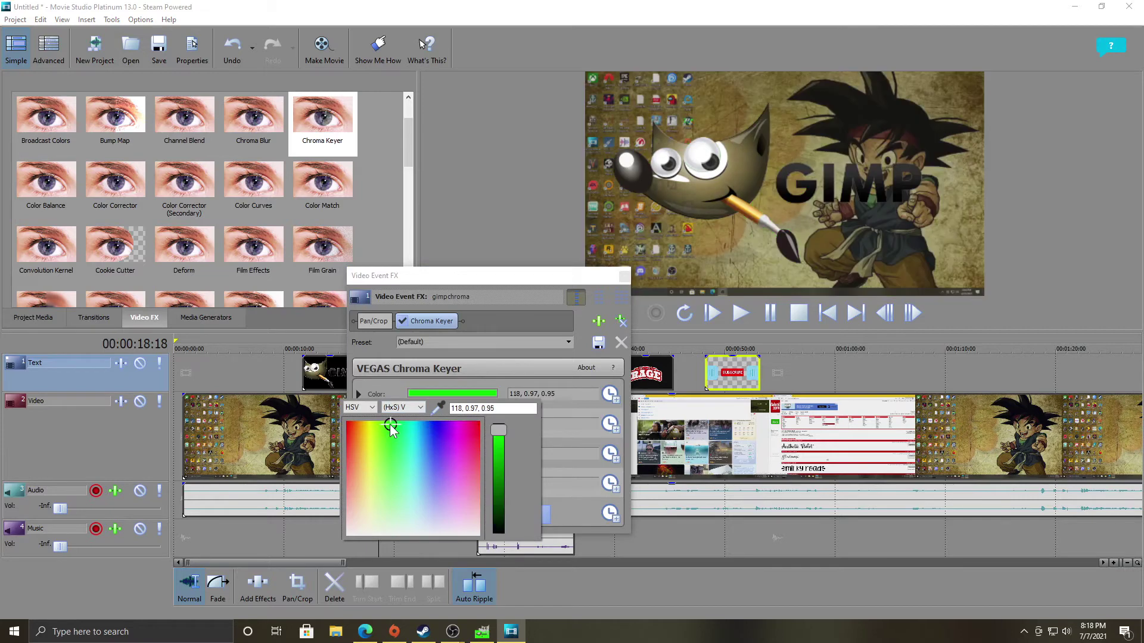
{"action": "left_click", "coordinate": [518, 278]}
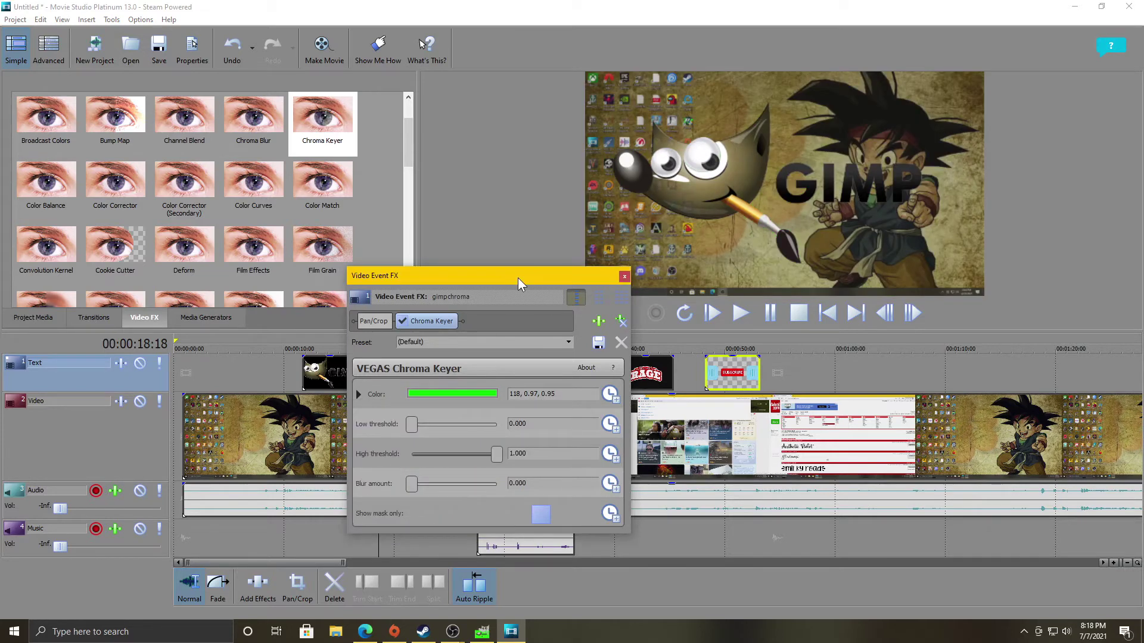
{"action": "left_click", "coordinate": [623, 278]}
- Play the keyed gimpchroma.jpeg clip briefly and compare it with the gimp.png clip in the preview
{"action": "left_click", "coordinate": [742, 317]}
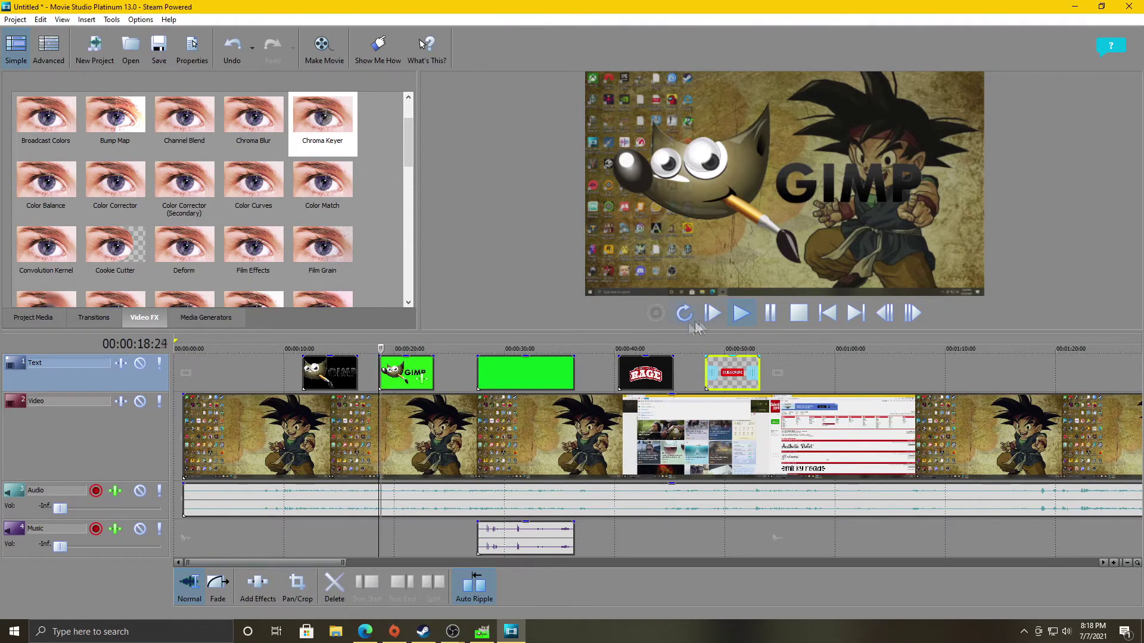
{"action": "left_click", "coordinate": [770, 314]}
{"action": "left_click", "coordinate": [309, 354]}
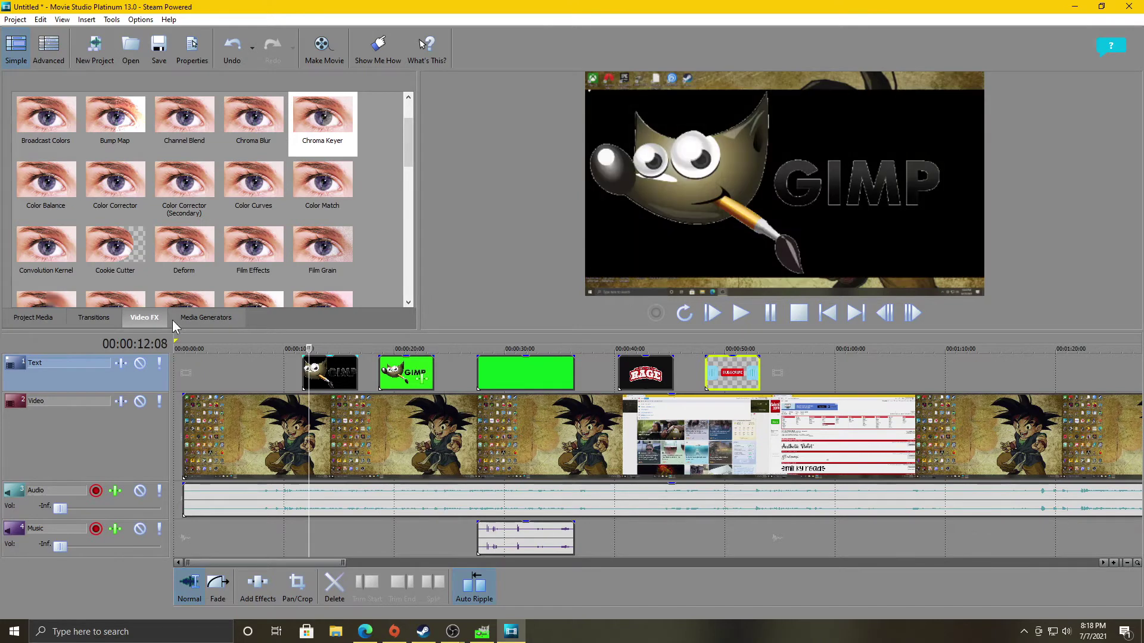
- Apply the Chroma Keyer effect to the gimp.png clip with a black key color of 0, 0.0, 0.0
{"action": "left_click_drag", "start_coordinate": [334, 125], "coordinate": [331, 380]}
{"action": "left_click", "coordinate": [438, 394]}
{"action": "left_click_drag", "start_coordinate": [498, 429], "coordinate": [499, 533]}
{"action": "left_click", "coordinate": [529, 280]}
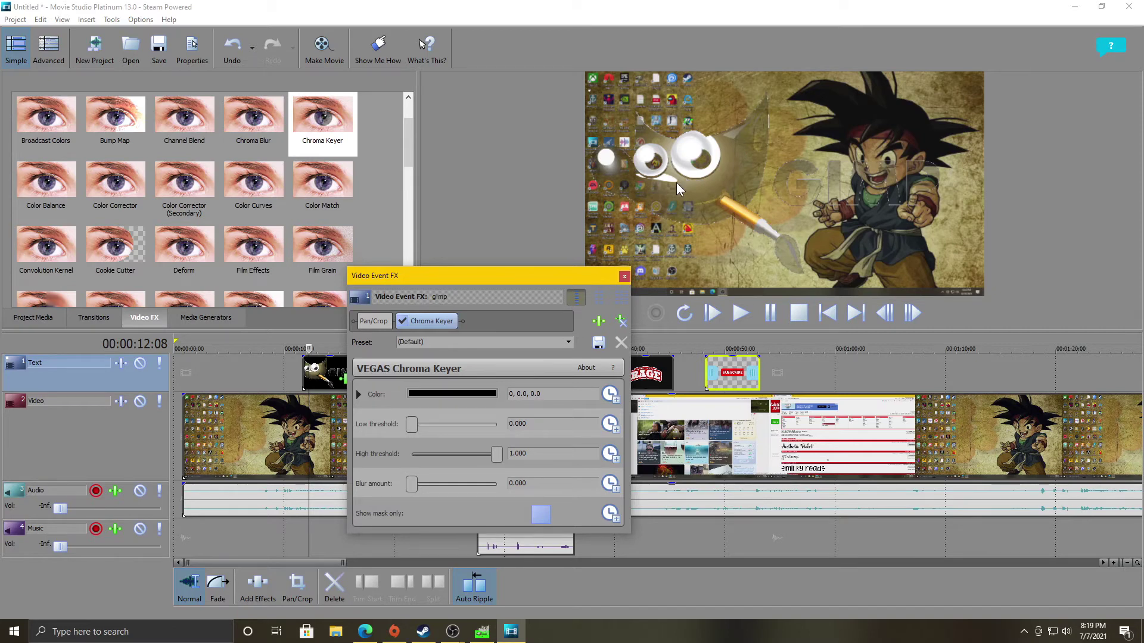
{"action": "left_click", "coordinate": [624, 276]}
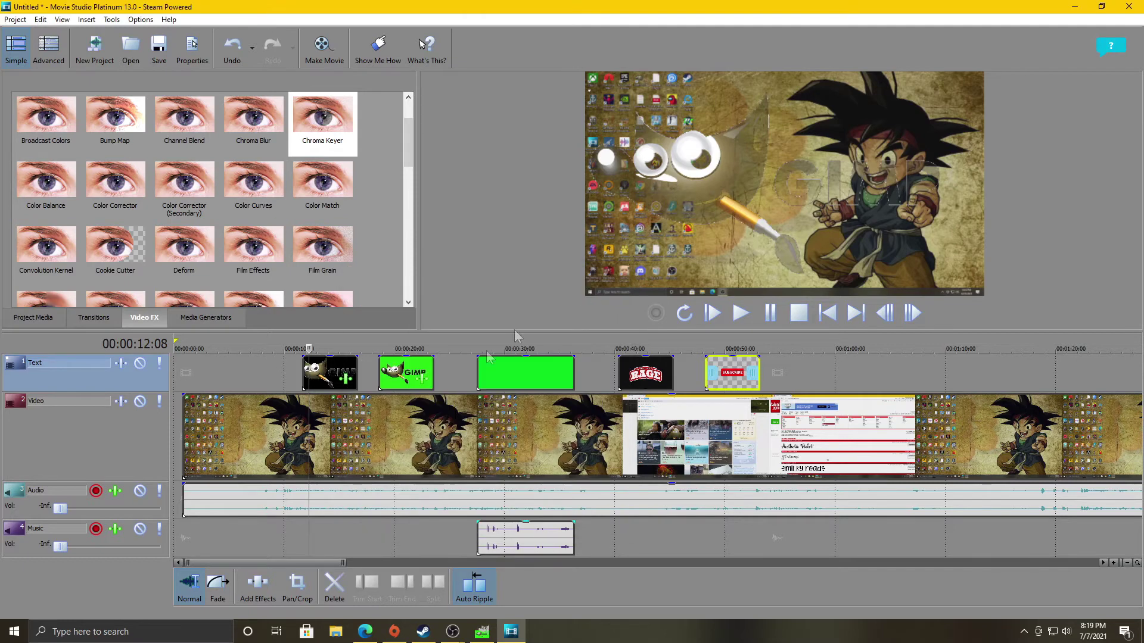
- Preview the keyed gimpchroma.jpeg clip and play the youtube animation green clip to check its background
{"action": "left_click", "coordinate": [411, 349]}
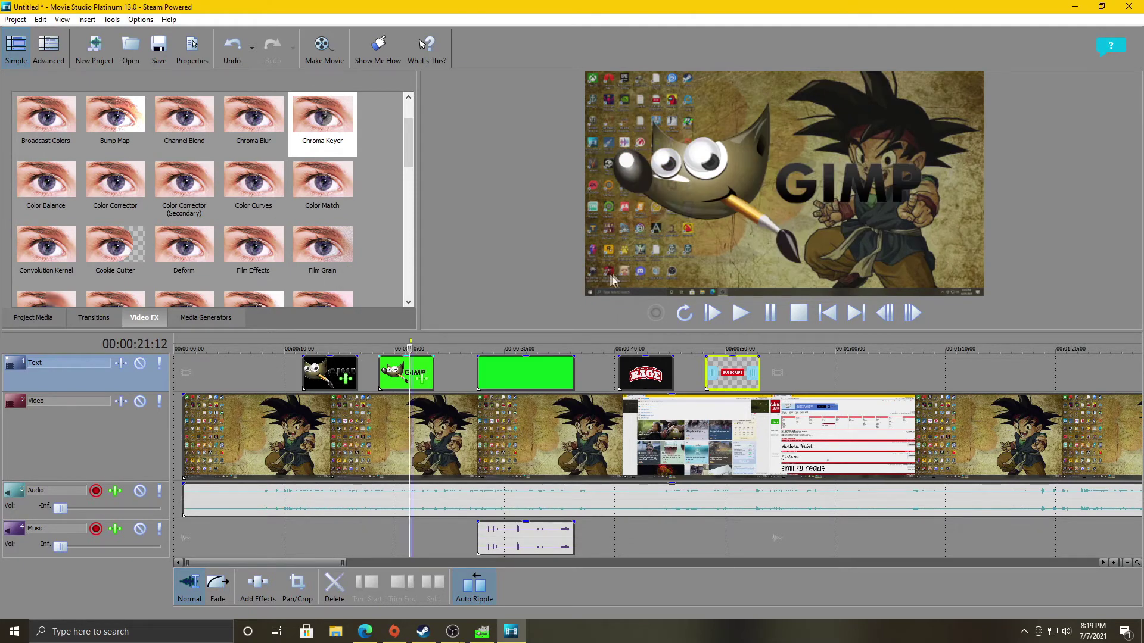
{"action": "left_click", "coordinate": [486, 348]}
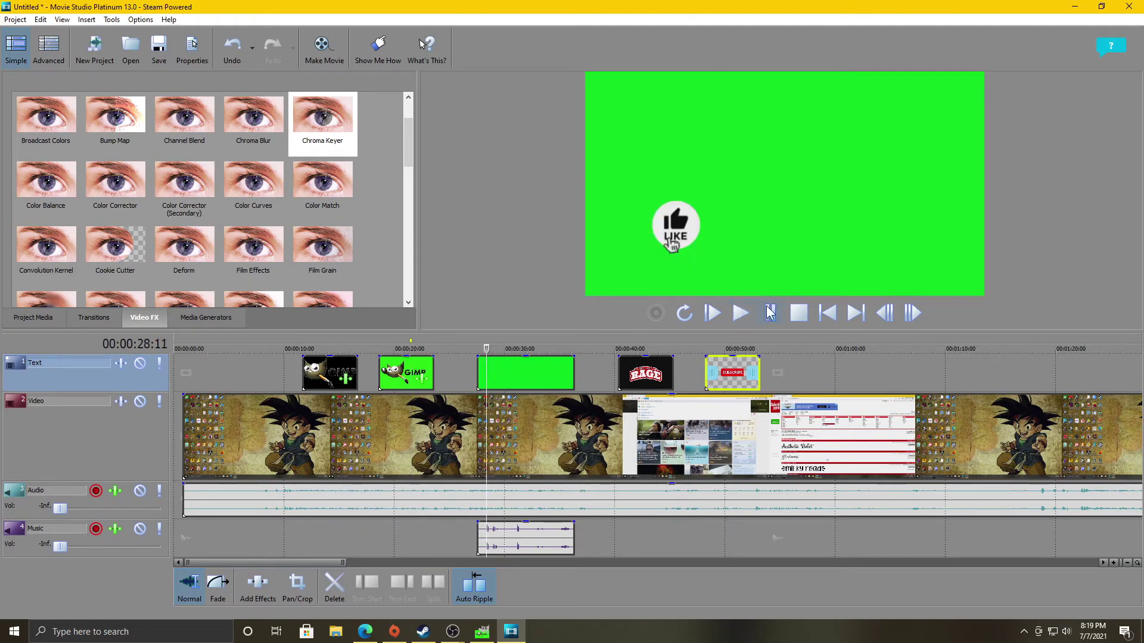
{"action": "left_click", "coordinate": [741, 315]}
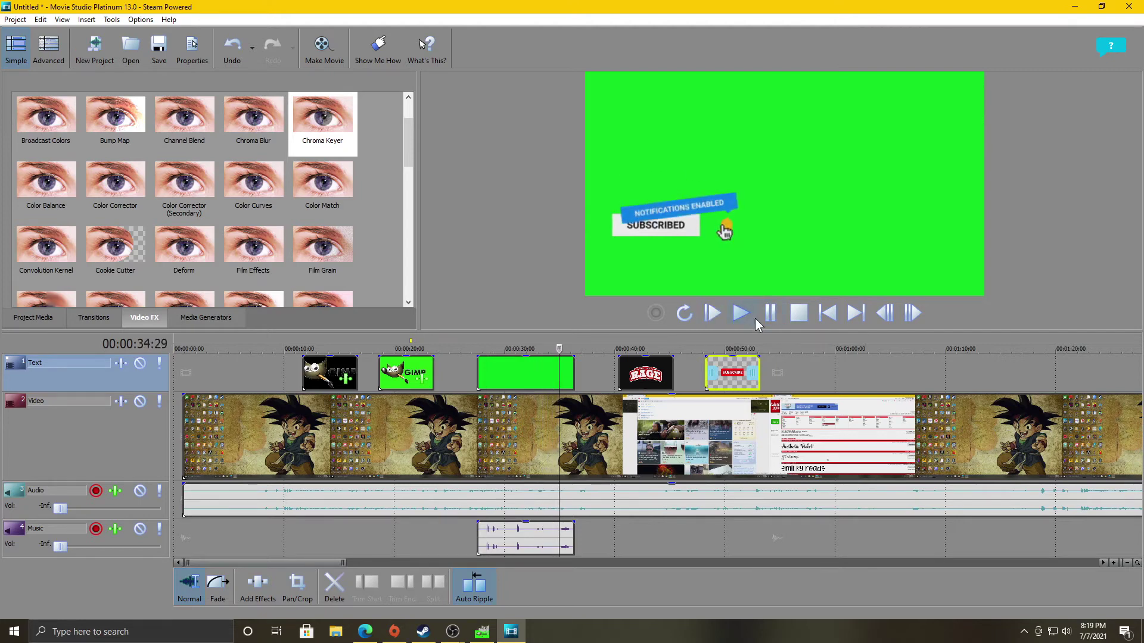
- Apply the Chroma Keyer effect to the youtube animation green clip with a green key color of 126, 0.97, 0.95
{"action": "left_click_drag", "start_coordinate": [322, 119], "coordinate": [523, 373]}
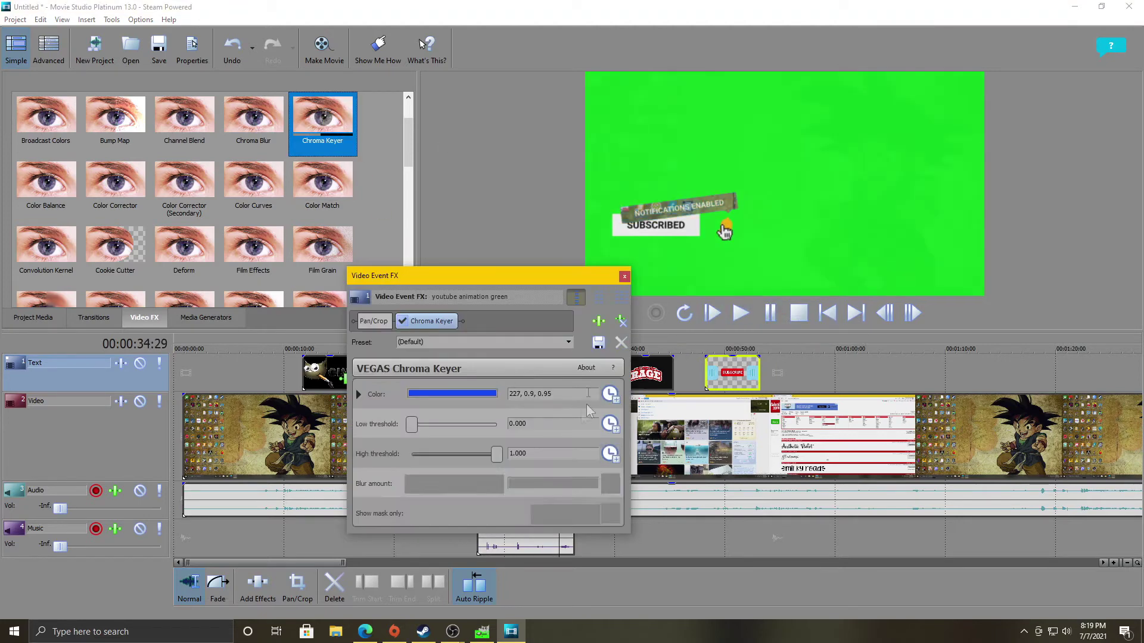
{"action": "left_click", "coordinate": [452, 393]}
{"action": "left_click", "coordinate": [394, 425]}
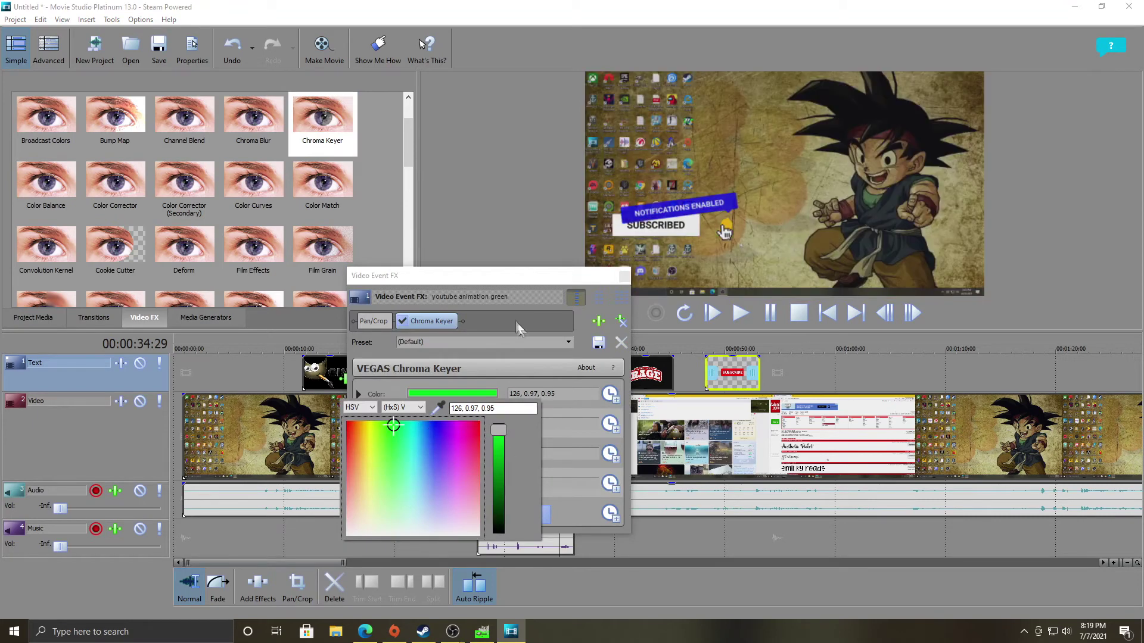
{"action": "left_click", "coordinate": [623, 276]}
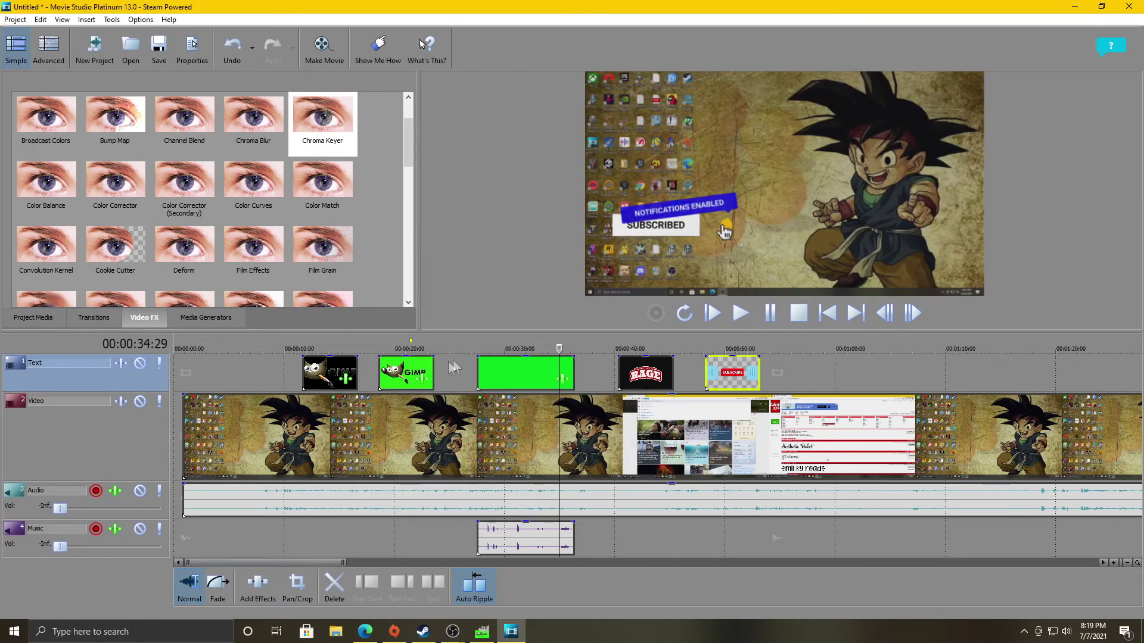
- Play the keyed youtube animation green clip from just before its start to check the overlay on the video
{"action": "left_click", "coordinate": [474, 358]}
{"action": "left_click", "coordinate": [713, 313]}
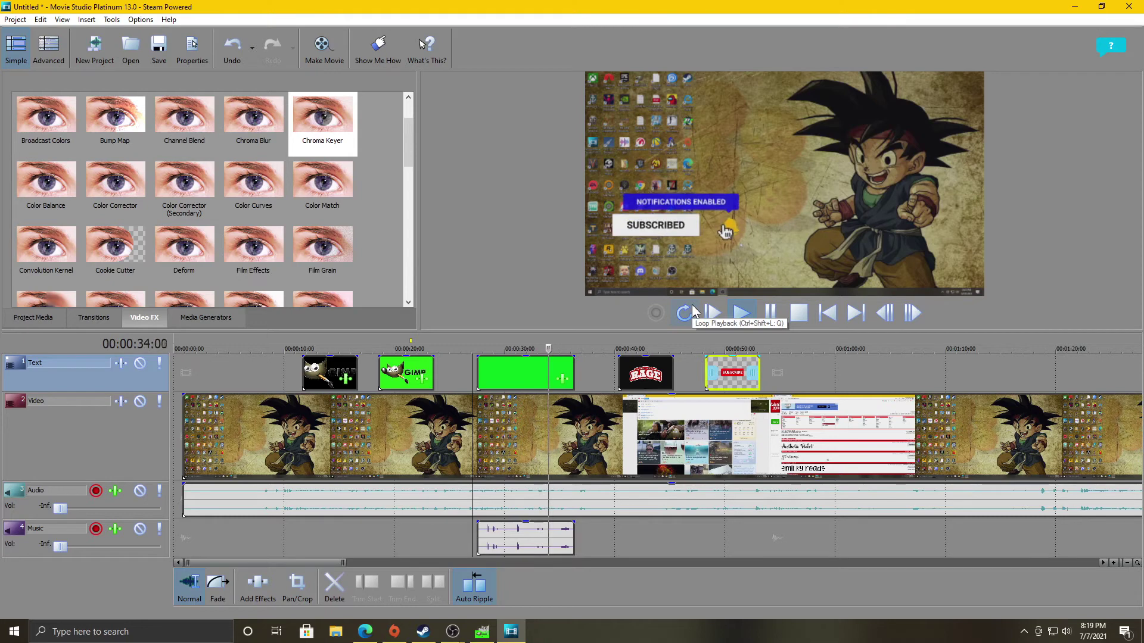
{"action": "left_click", "coordinate": [769, 314]}
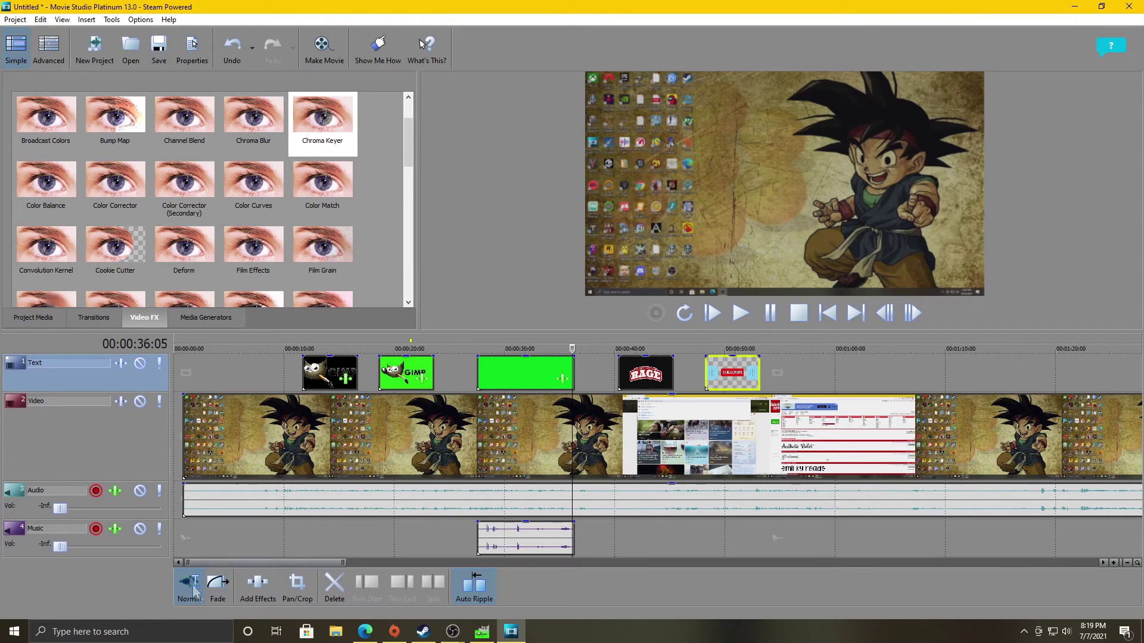
- Apply the Chroma Keyer effect to the RAGE logo clip with a black key color of 0, 0.0, 0.0
{"action": "left_click", "coordinate": [620, 353]}
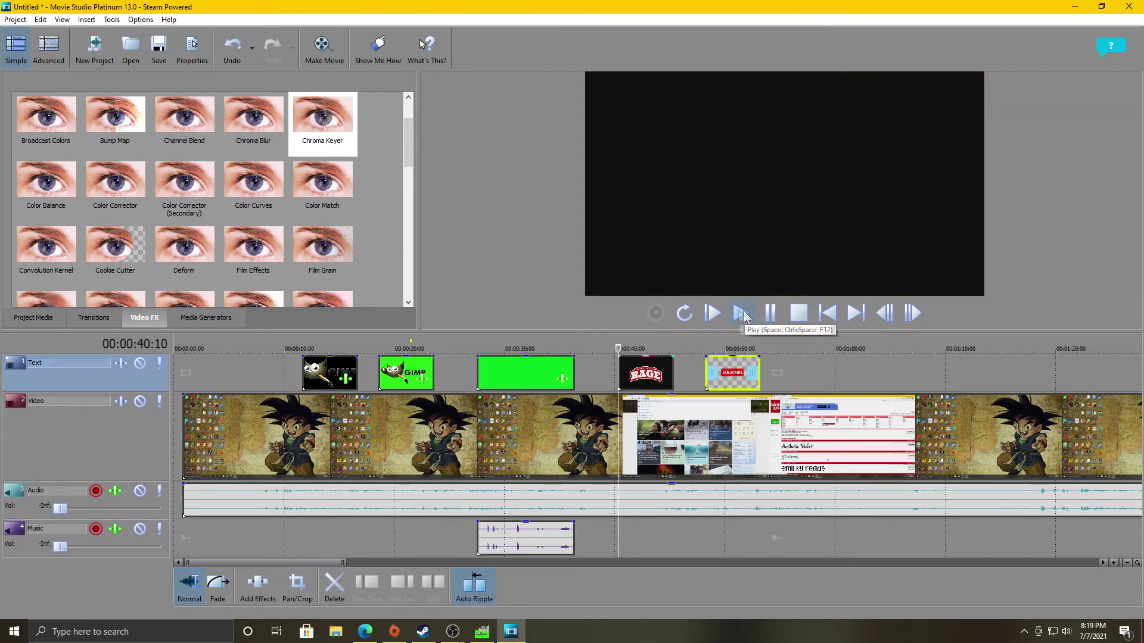
{"action": "left_click_drag", "start_coordinate": [323, 119], "coordinate": [653, 374]}
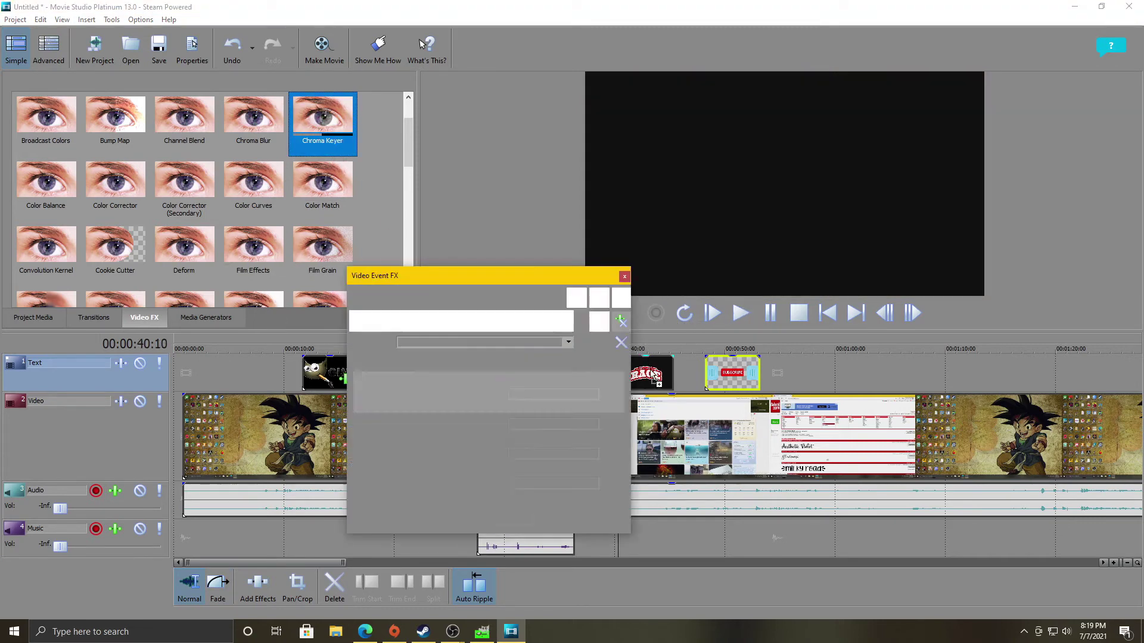
{"action": "left_click", "coordinate": [453, 394]}
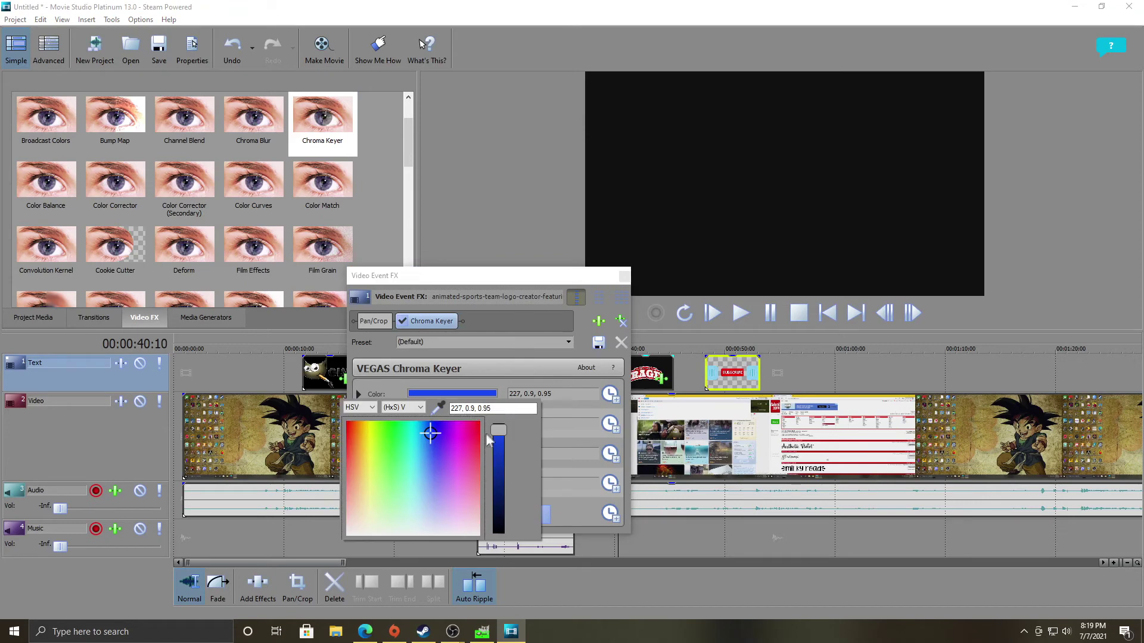
{"action": "left_click_drag", "start_coordinate": [488, 439], "coordinate": [499, 534]}
{"action": "left_click", "coordinate": [545, 280]}
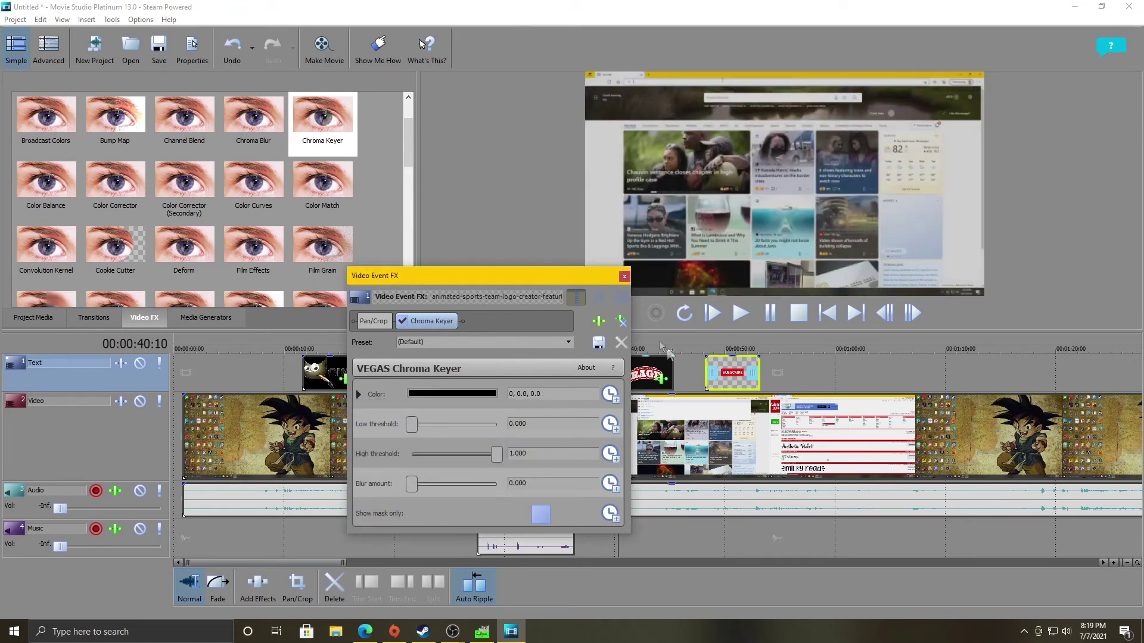
{"action": "left_click", "coordinate": [624, 276]}
- Play back the keyed RAGE logo clip and move playback to the start of the transparent subscribe button clip
{"action": "key", "text": "space"}
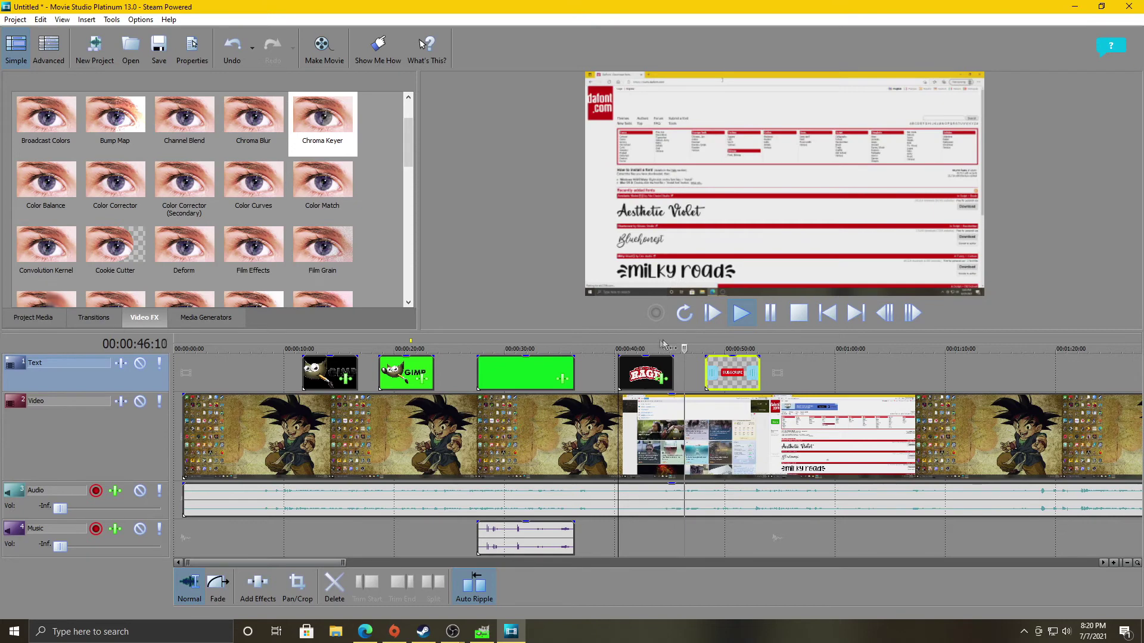
{"action": "left_click", "coordinate": [595, 361]}
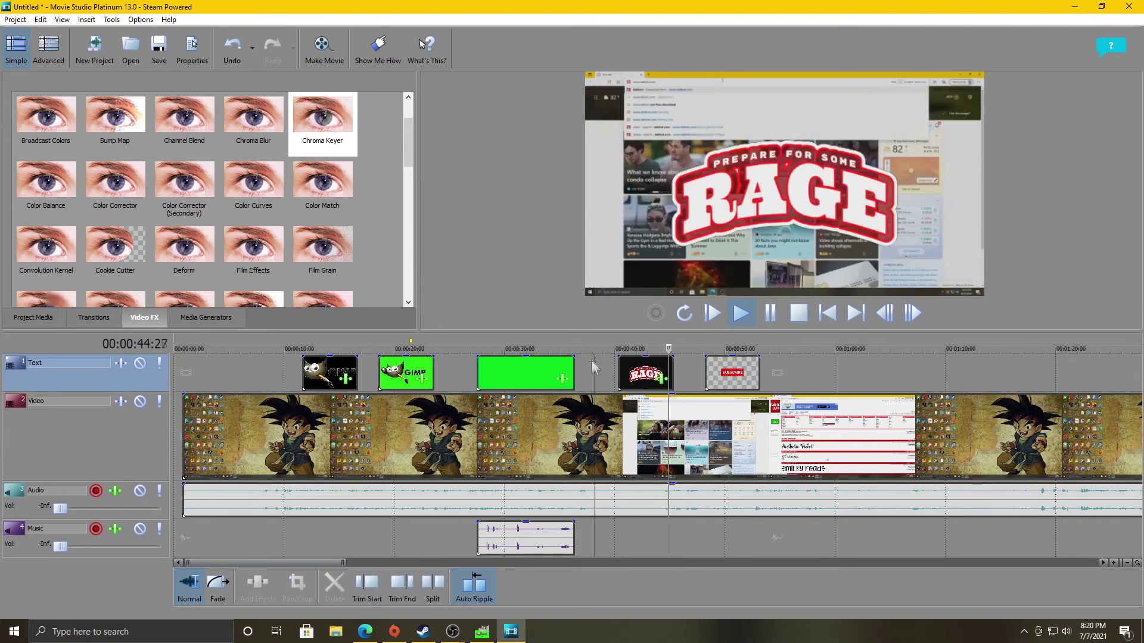
{"action": "left_click", "coordinate": [596, 348]}
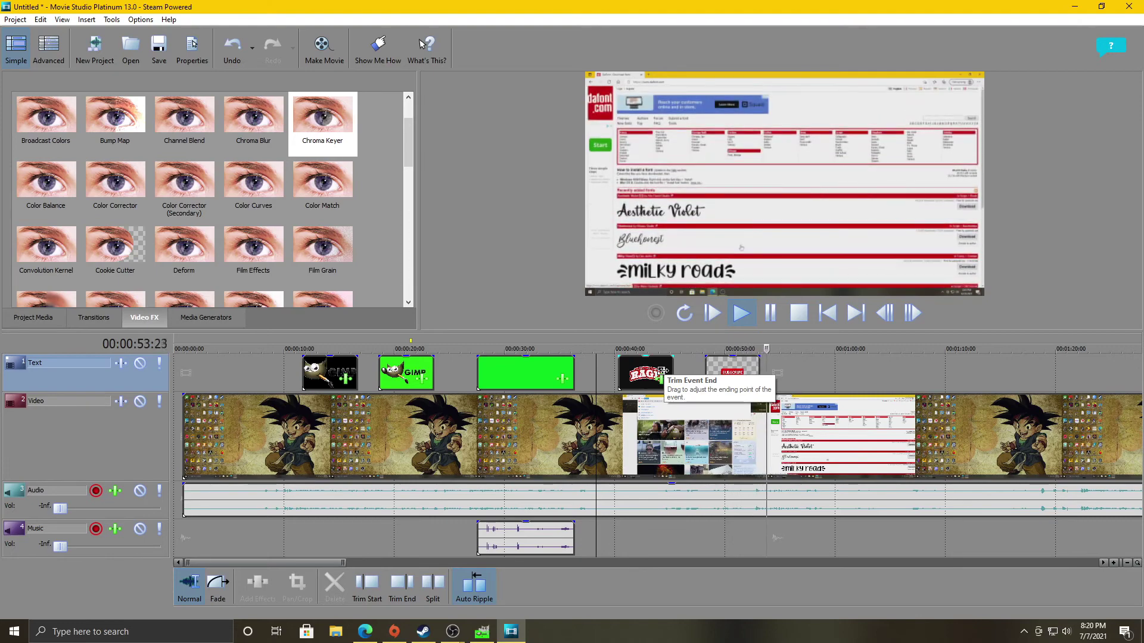
{"action": "left_click", "coordinate": [695, 351]}
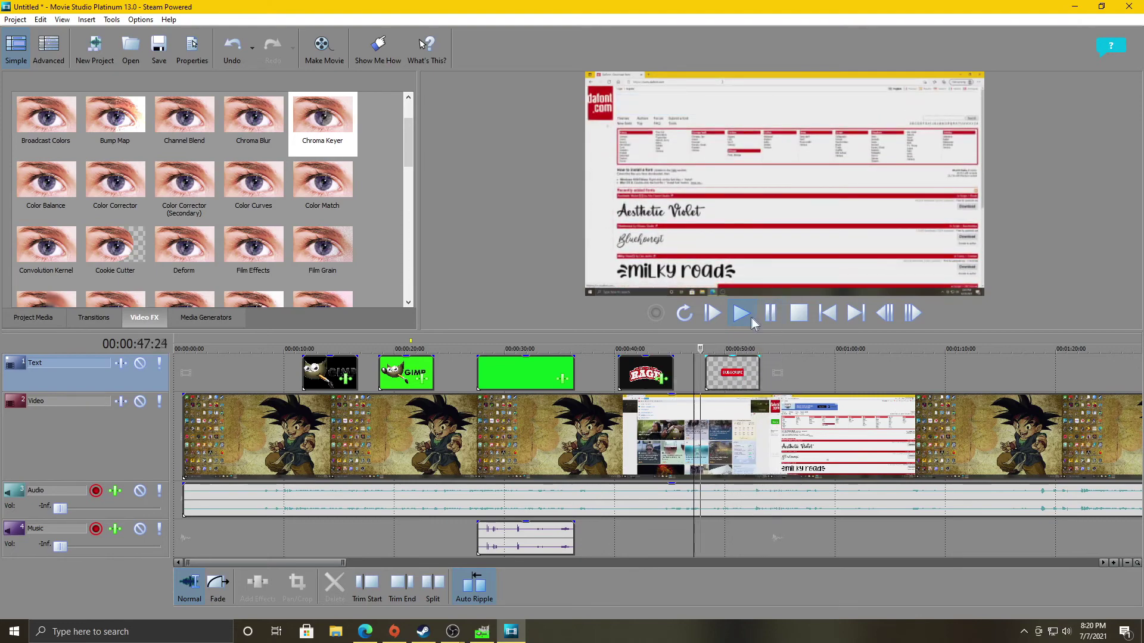
{"action": "left_click", "coordinate": [770, 313]}
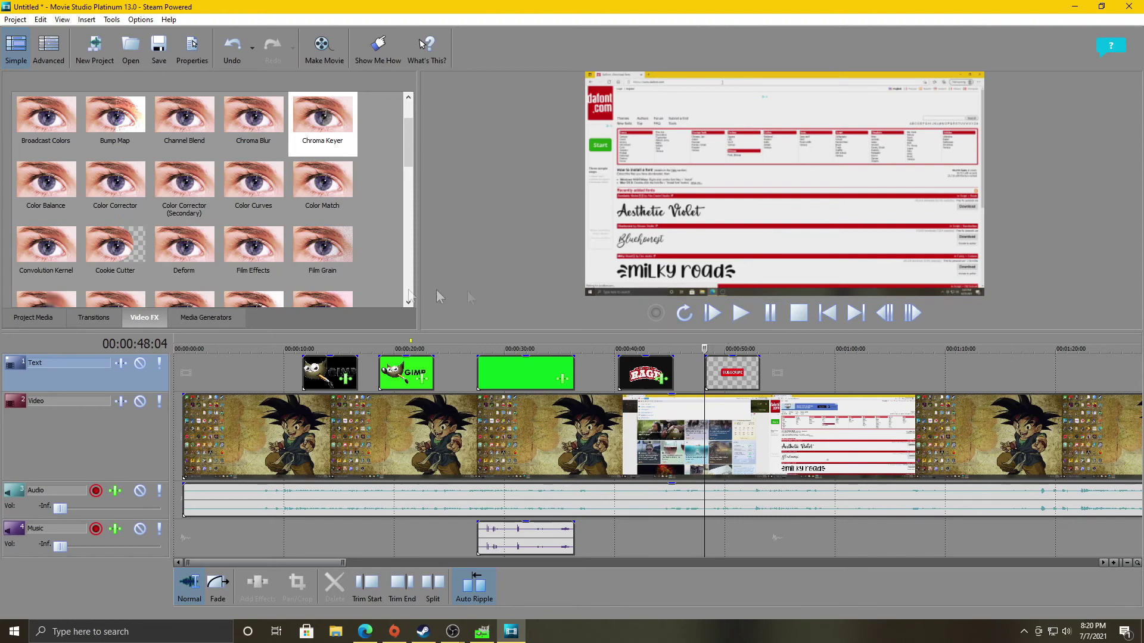
- Open the Add Media dialog on the channel pics folder and close it without adding a file
{"action": "key", "text": "ctrl+o"}
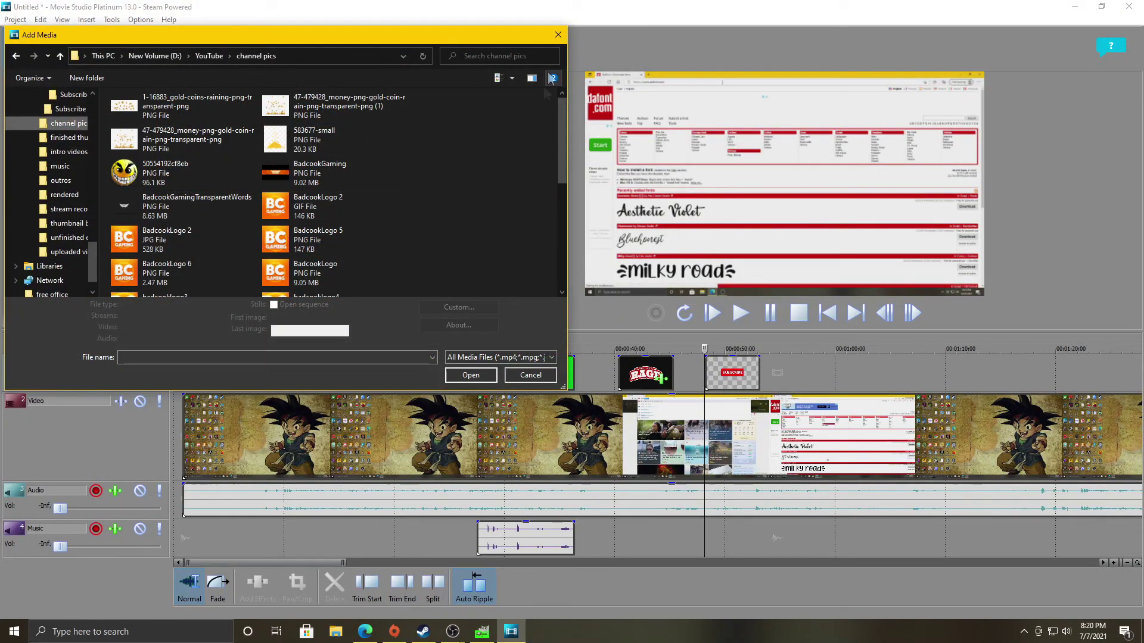
{"action": "left_click", "coordinate": [558, 36]}
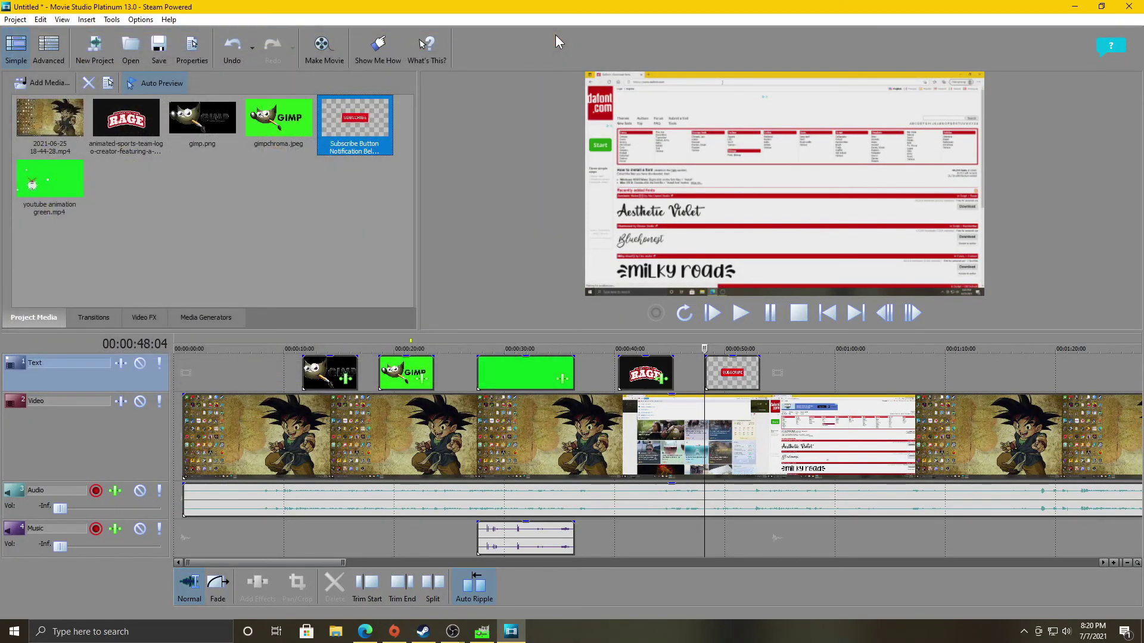